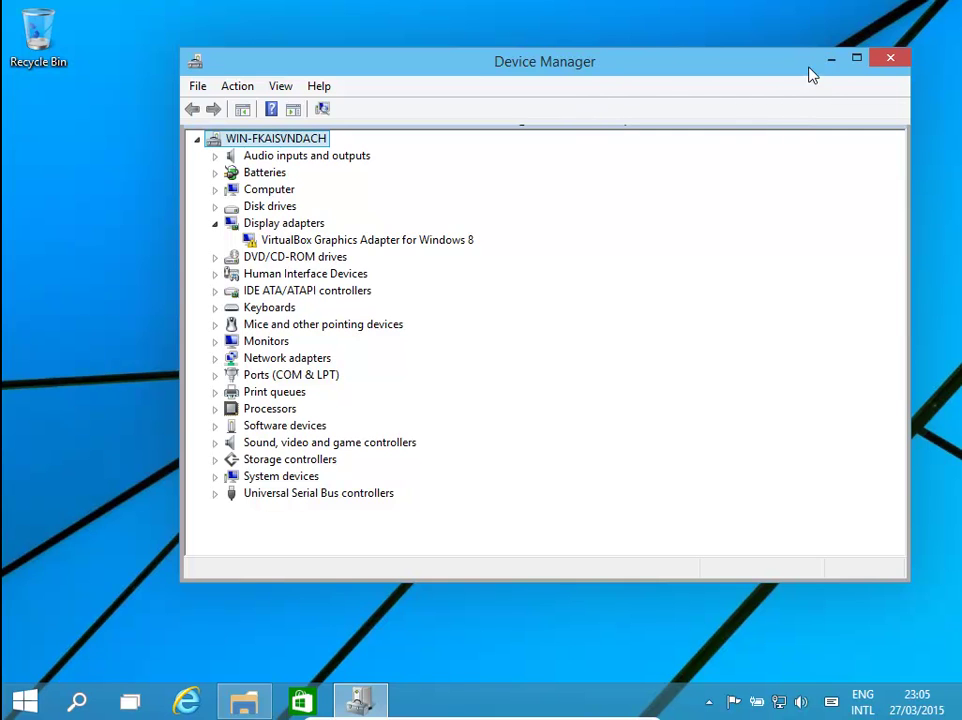
- Look at the ScannerDriver folder's contents on drive C: and return to the drive's root
{"action": "left_click", "coordinate": [243, 700]}
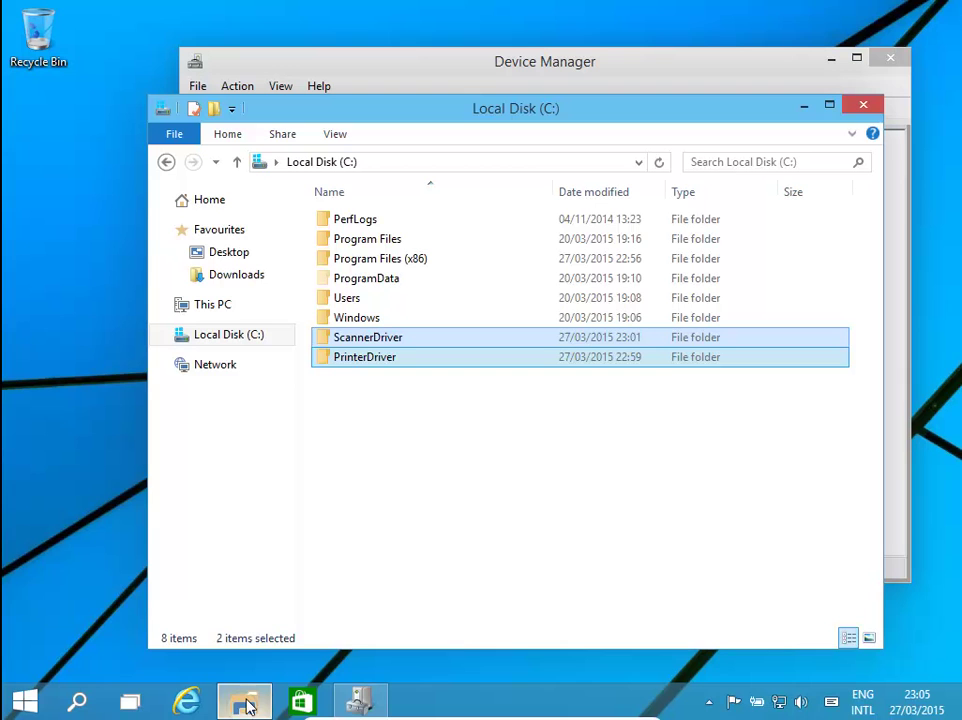
{"action": "left_click", "coordinate": [354, 339]}
{"action": "double_click", "coordinate": [354, 339]}
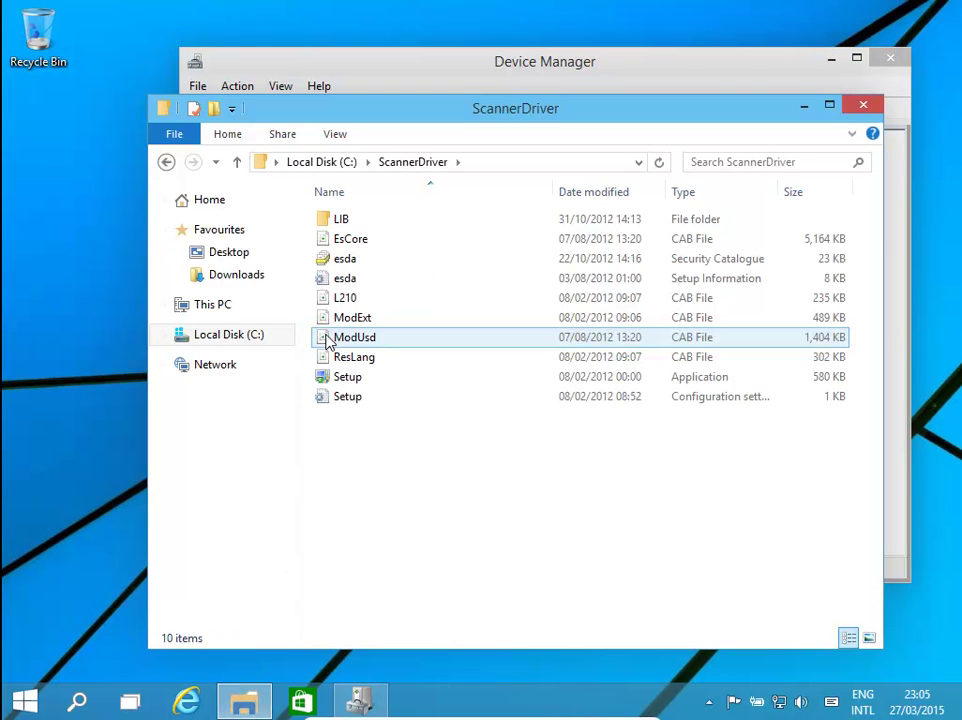
{"action": "left_click", "coordinate": [165, 163]}
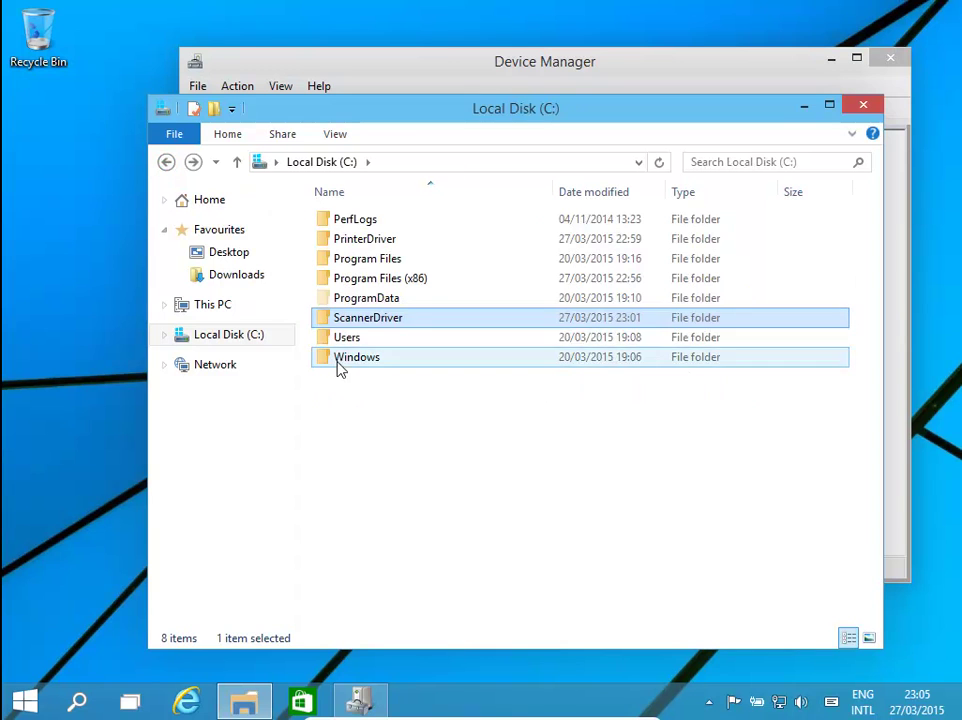
{"action": "left_click", "coordinate": [165, 162]}
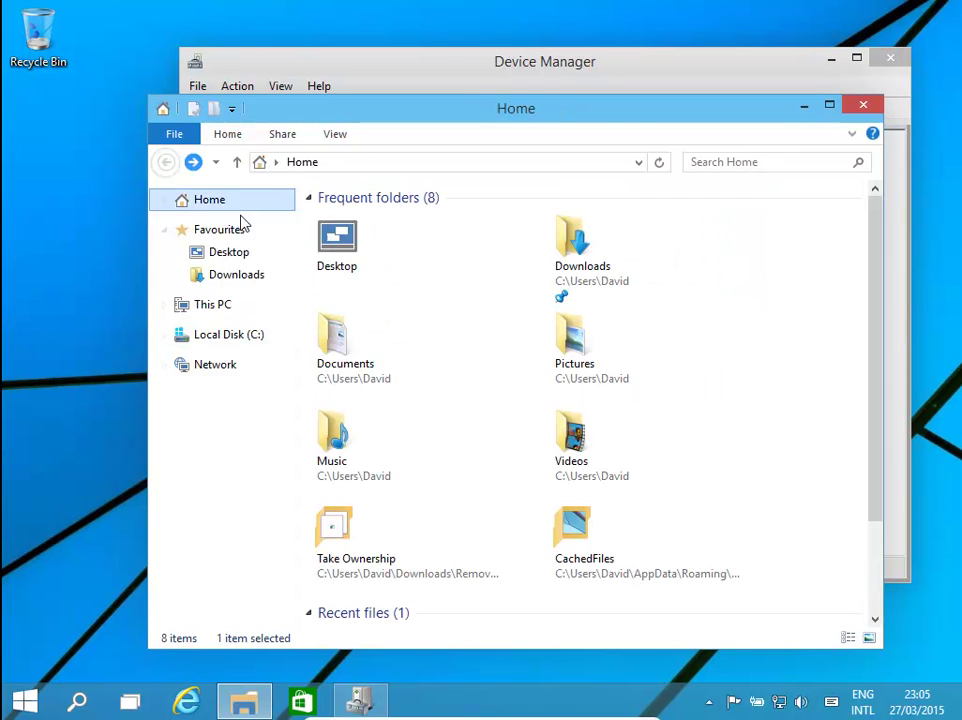
{"action": "left_click", "coordinate": [226, 336]}
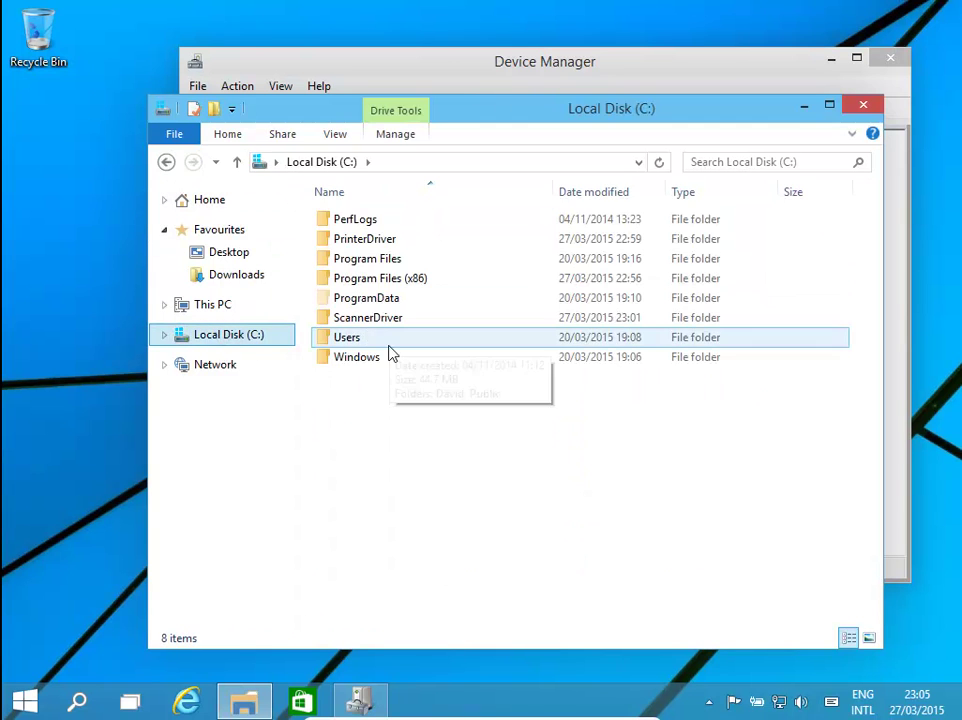
- Open PrinterDriver\WINX64, turn on file name extensions and locate E_WF1I2E.INF, then close the folder window
{"action": "double_click", "coordinate": [365, 240]}
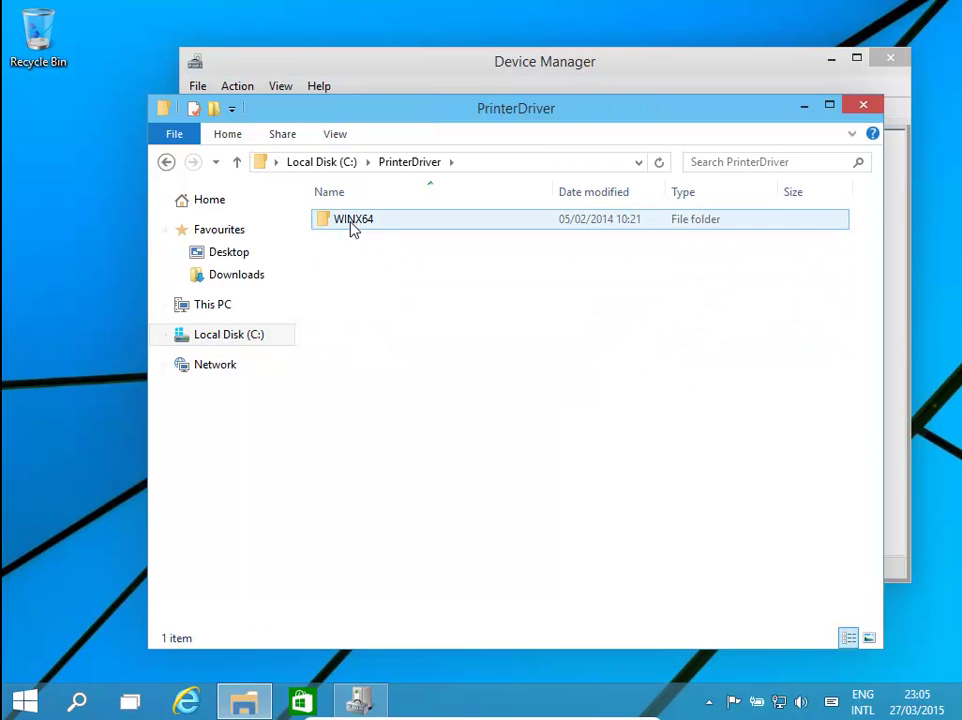
{"action": "double_click", "coordinate": [352, 222]}
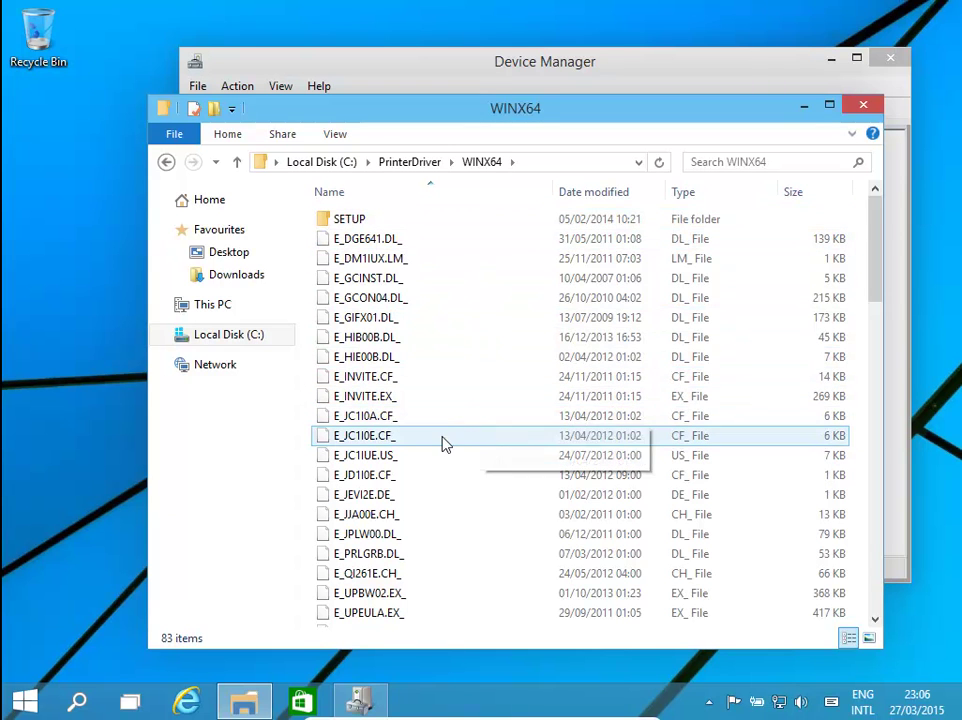
{"action": "left_click", "coordinate": [335, 138]}
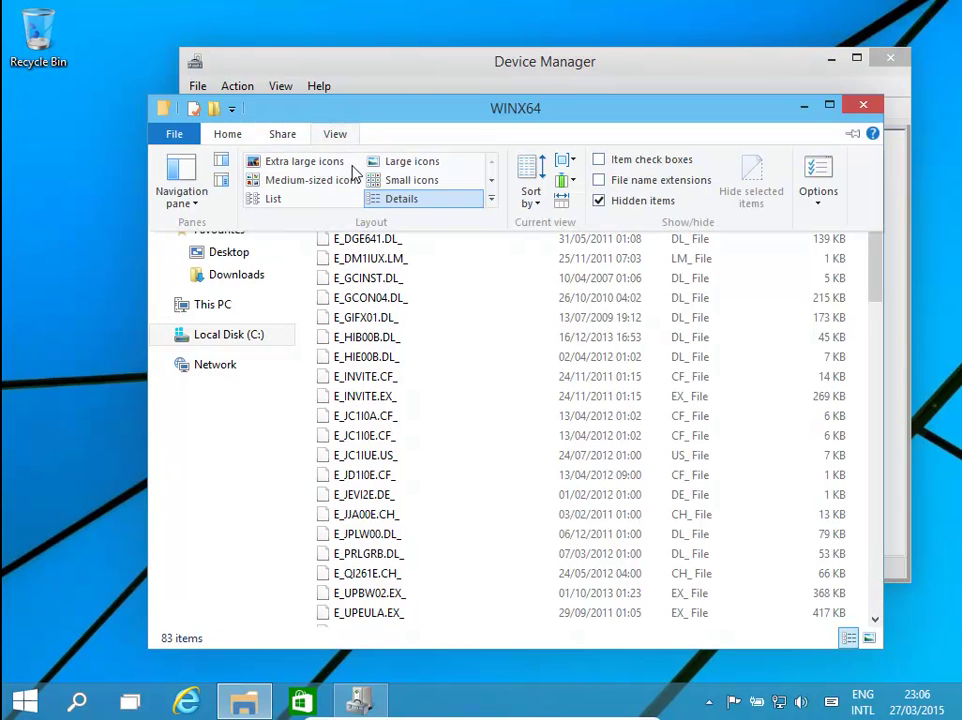
{"action": "left_click", "coordinate": [601, 181]}
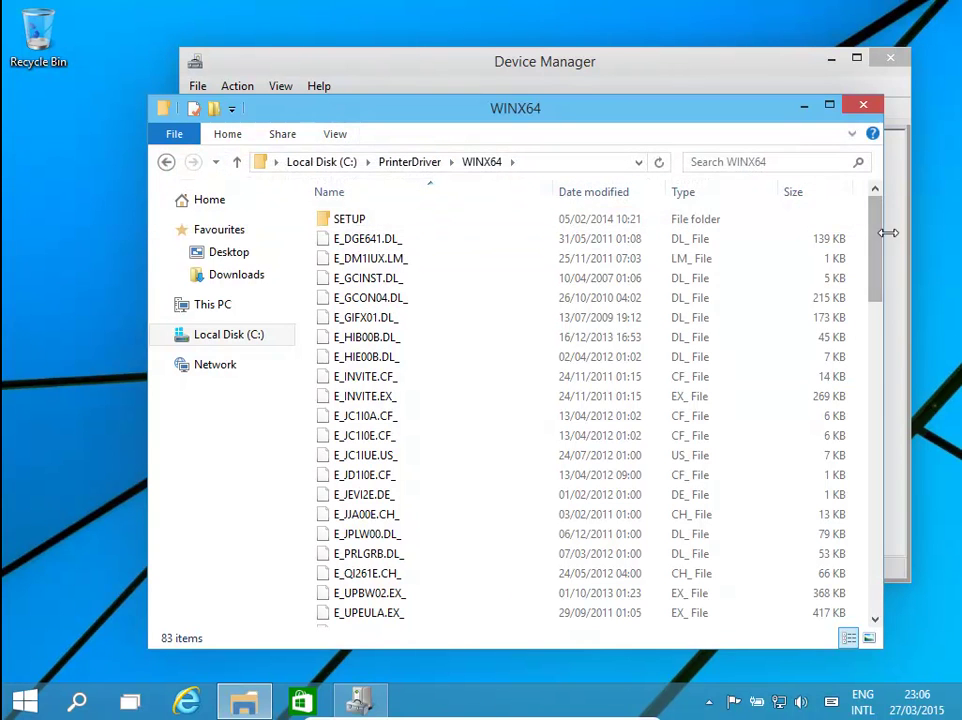
{"action": "left_click_drag", "start_coordinate": [878, 273], "coordinate": [874, 404]}
{"action": "left_click", "coordinate": [364, 286]}
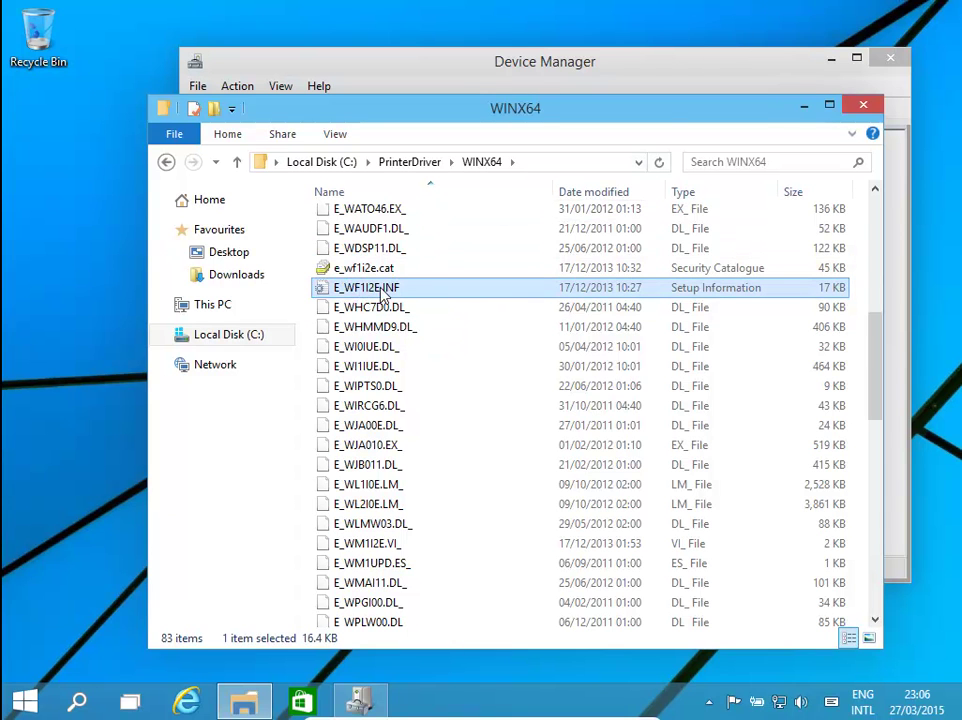
{"action": "left_click", "coordinate": [862, 105]}
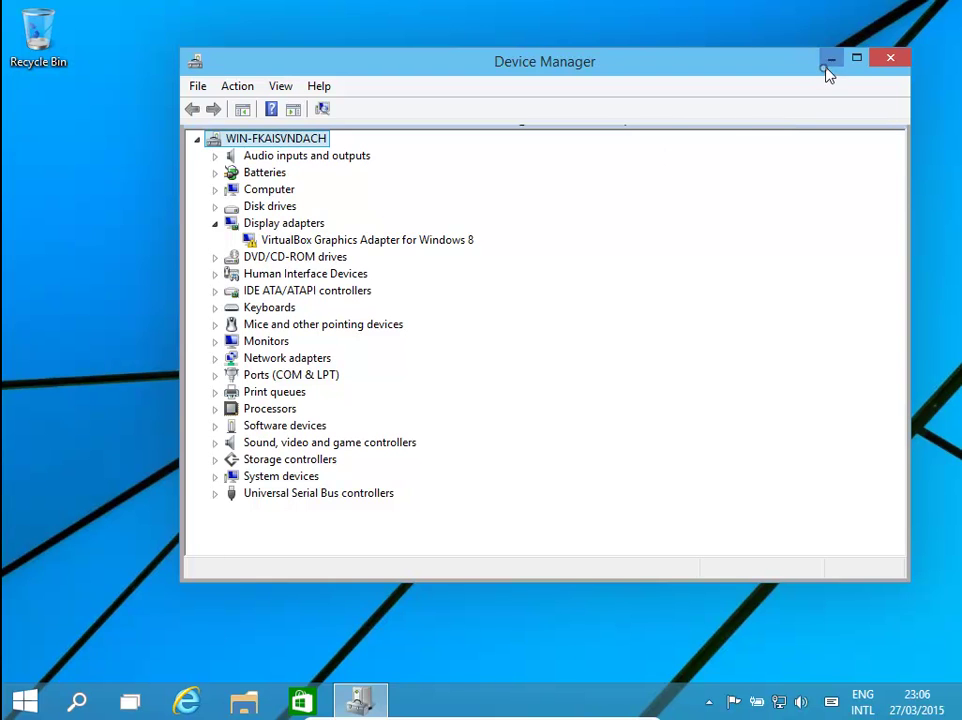
- Put Device Manager away and start Windows PowerShell as administrator, allowing it to make changes
{"action": "left_click", "coordinate": [884, 56]}
{"action": "left_click", "coordinate": [30, 704]}
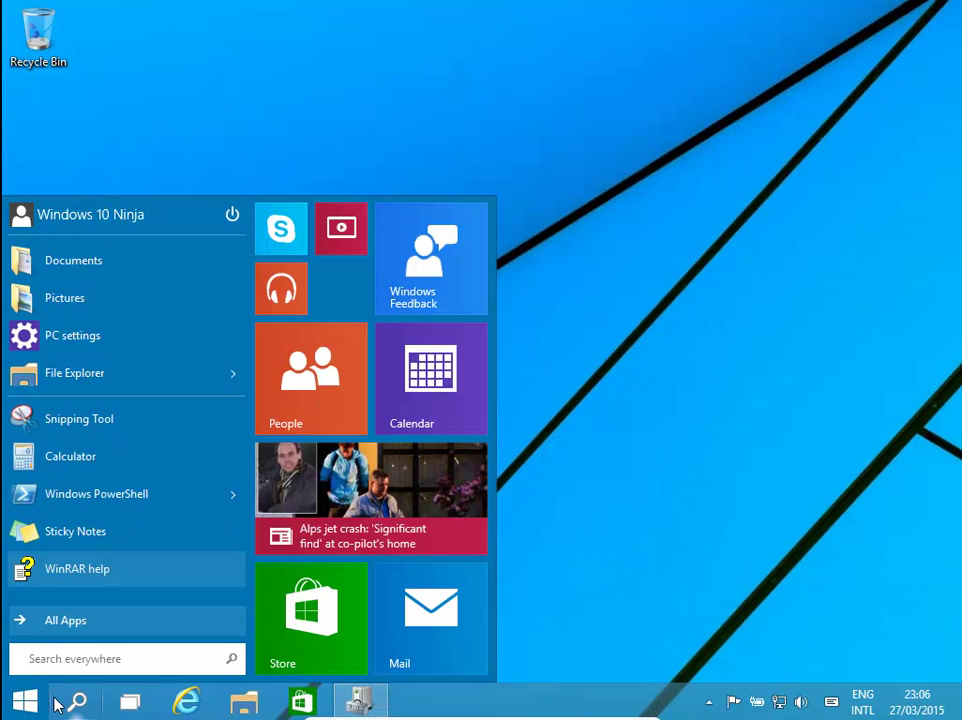
{"action": "type", "text": "powerShell"}
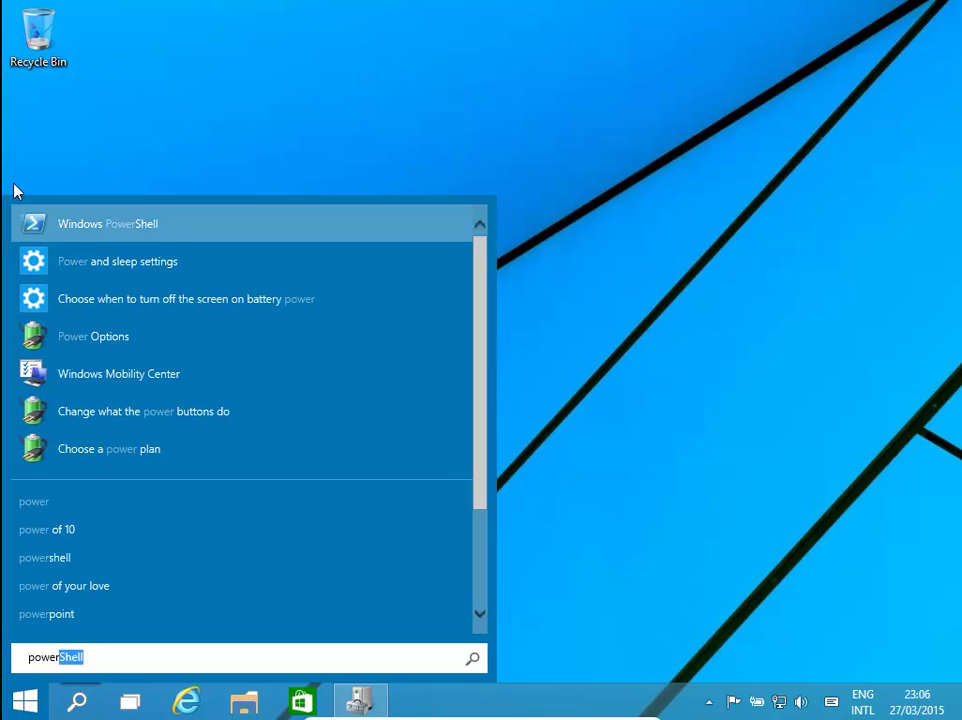
{"action": "right_click", "coordinate": [104, 228]}
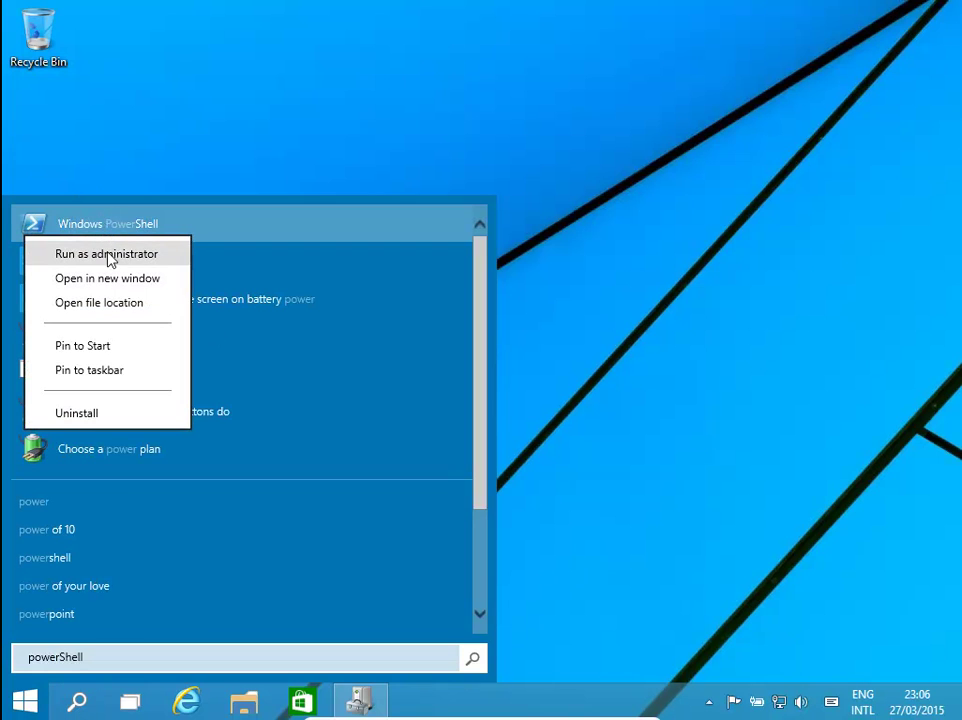
{"action": "left_click", "coordinate": [79, 264]}
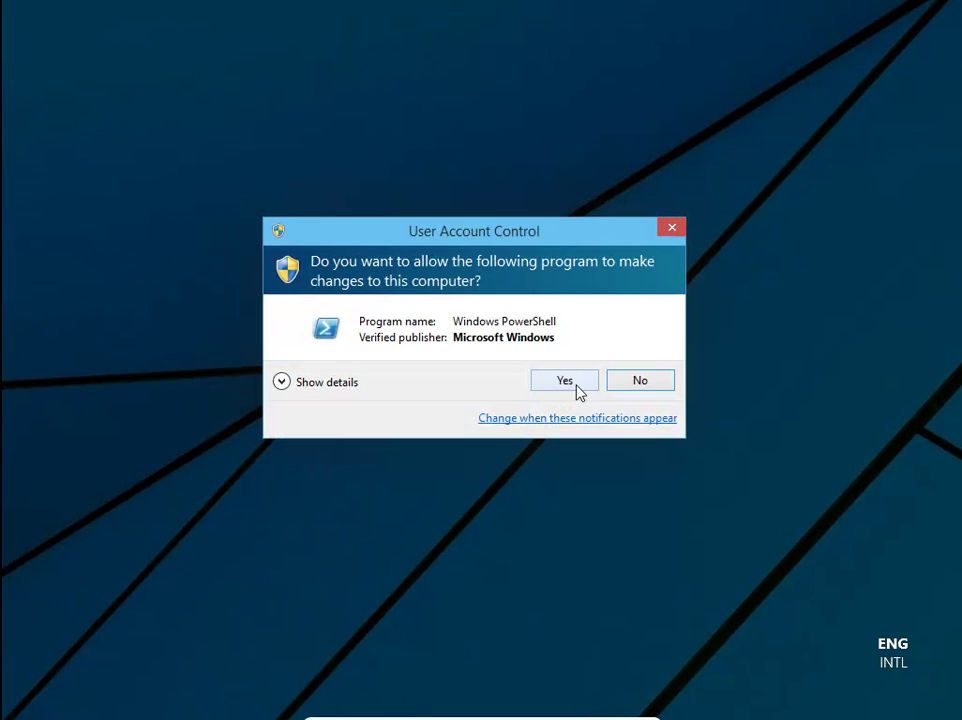
{"action": "left_click", "coordinate": [572, 384]}
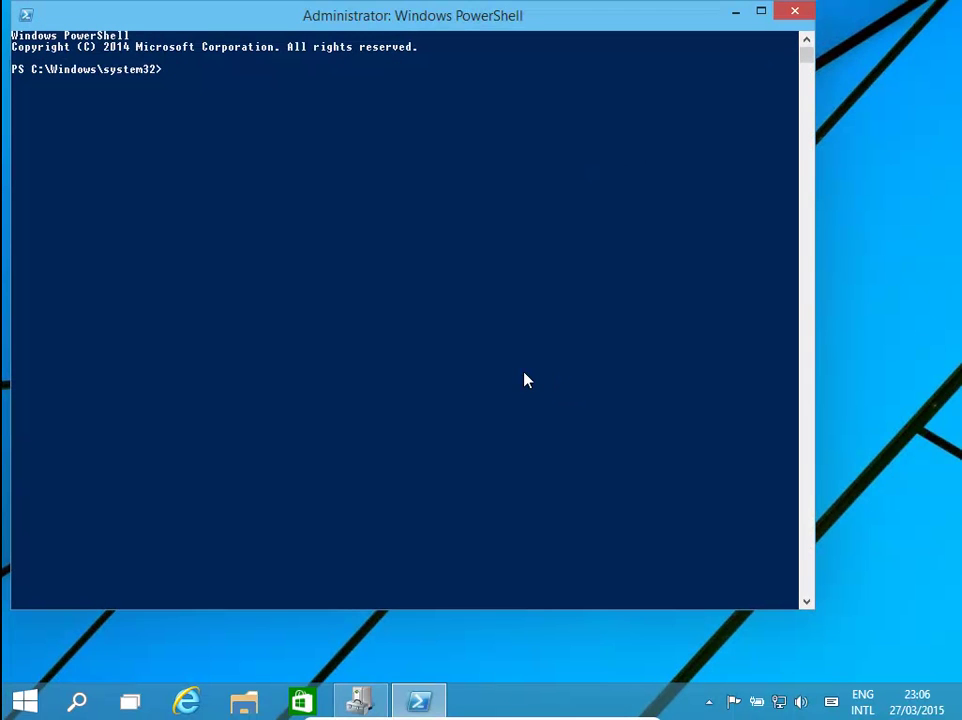
- Change to the root of drive C: and list its contents with dir
{"action": "type", "text": "cd \\"}
{"action": "key", "text": "Return"}
{"action": "type", "text": "dir"}
{"action": "key", "text": "Return"}
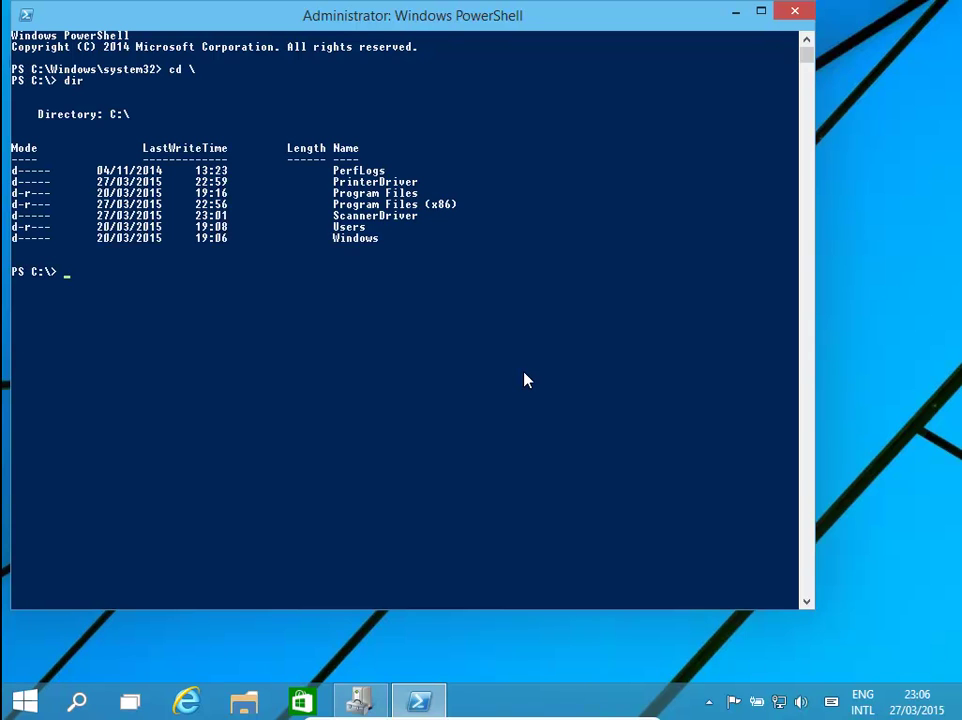
- Change into the printerdriver directory, list its contents and change into its winx64 subdirectory
{"action": "type", "text": "cd printerdriver"}
{"action": "key", "text": "Return"}
{"action": "type", "text": "dir"}
{"action": "key", "text": "Return"}
{"action": "type", "text": "cd winx64"}
{"action": "key", "text": "Return"}
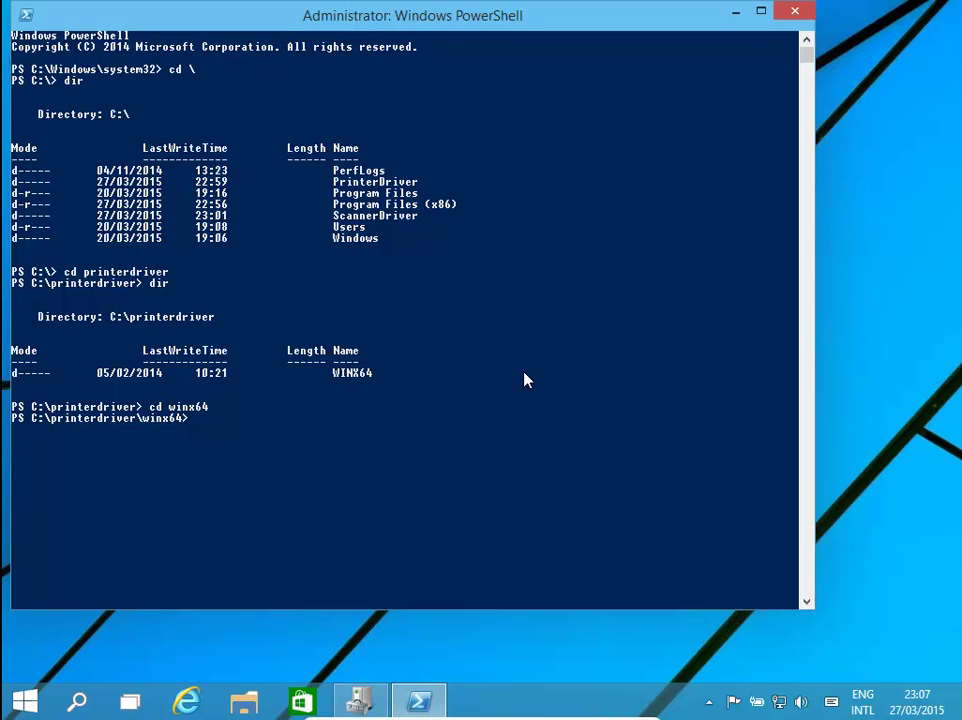
- Run pnputil /i /a *.inf and install the EPSON printer software with always trusting SEIKO EPSON CORPORATION turned off
{"action": "type", "text": "pnputil /i /a *.inf"}
{"action": "key", "text": "Return"}
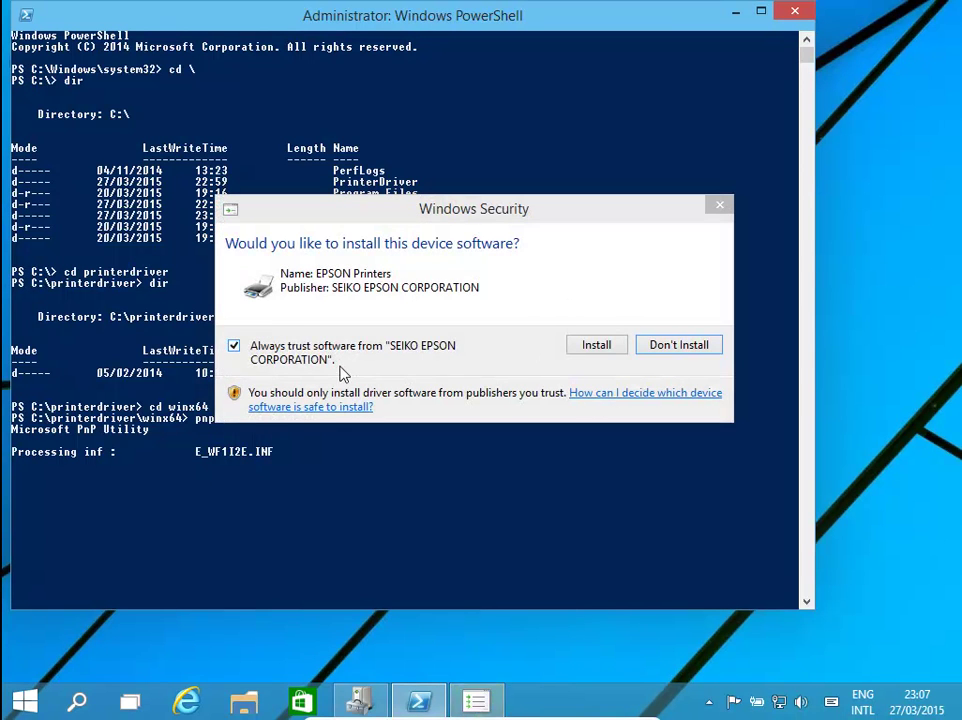
{"action": "left_click", "coordinate": [234, 345]}
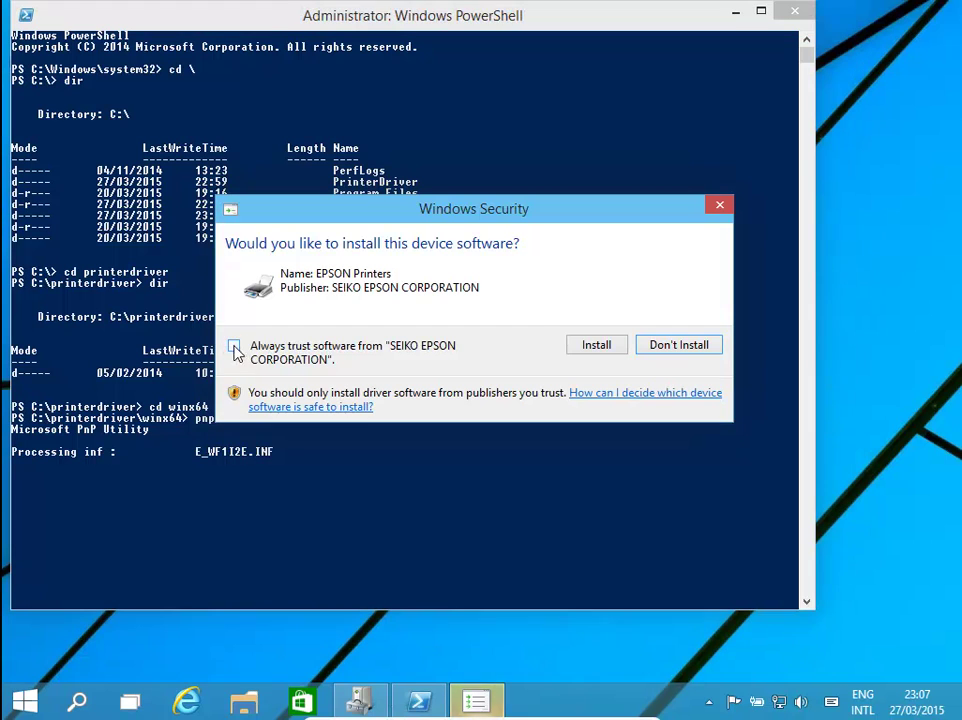
{"action": "left_click", "coordinate": [600, 349]}
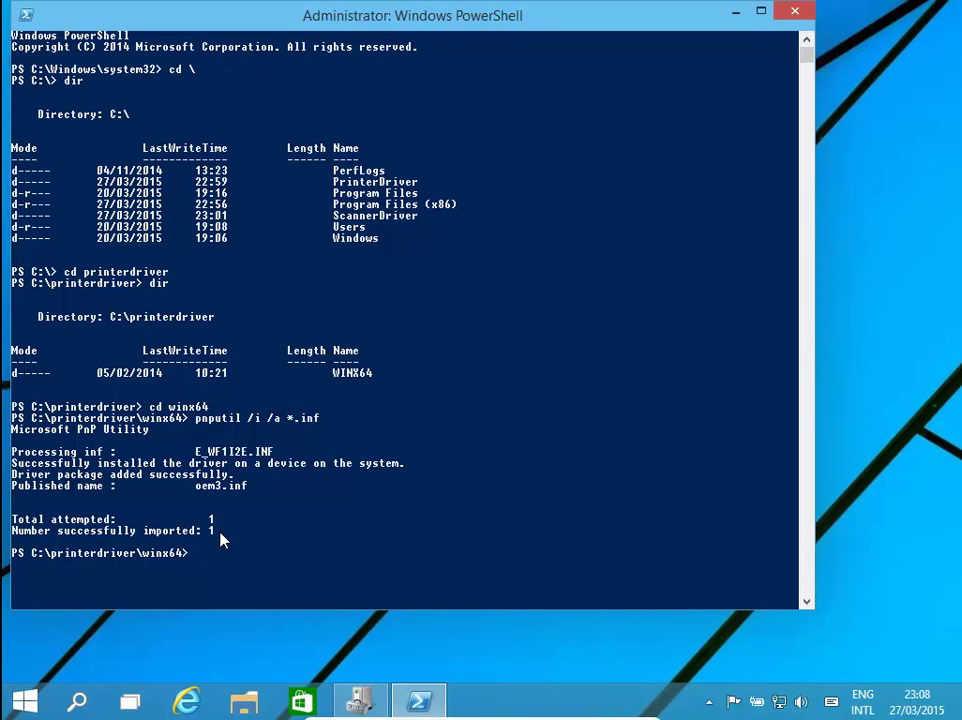
- Try to force-delete the installed driver package with pnputil /d /f oem3.inf
{"action": "key", "text": "Up"}
{"action": "key", "text": "BackSpace"}
{"action": "key", "text": "BackSpace"}
{"action": "key", "text": "BackSpace"}
{"action": "key", "text": "BackSpace"}
{"action": "key", "text": "BackSpace"}
{"action": "key", "text": "BackSpace"}
{"action": "key", "text": "BackSpace"}
{"action": "key", "text": "BackSpace"}
{"action": "key", "text": "BackSpace"}
{"action": "key", "text": "BackSpace"}
{"action": "type", "text": "d /f oem3.inf"}
{"action": "key", "text": "Return"}
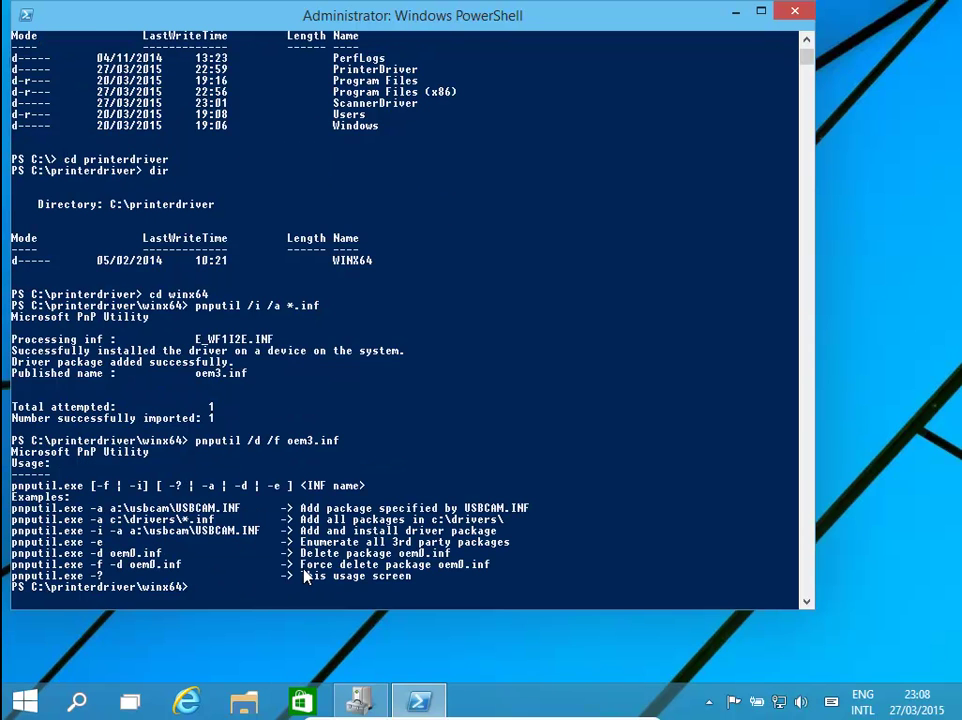
- Force-delete the driver package by running pnputil /f -d oem3.inf
{"action": "key", "text": "Up"}
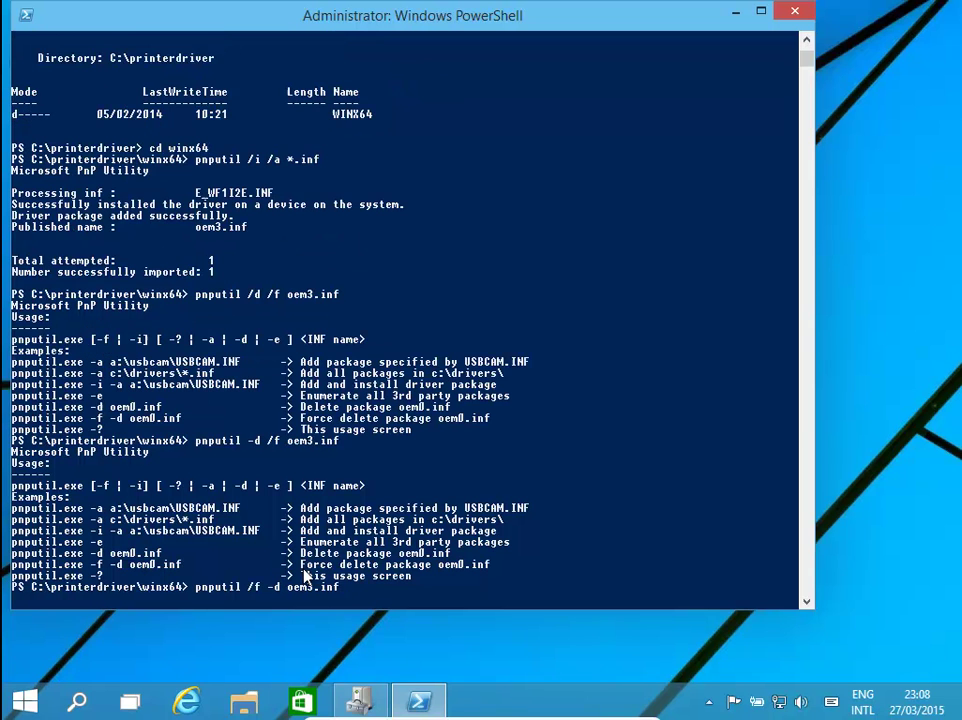
{"action": "key", "text": "Return"}
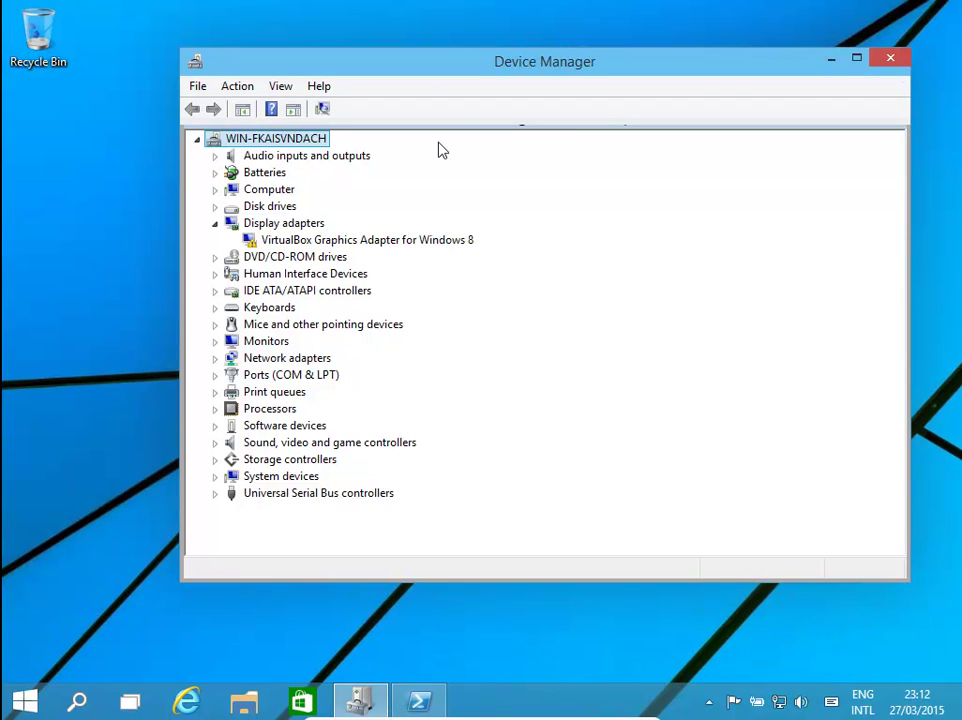
- Start adding legacy hardware in Device Manager and choose to install hardware manually selected from a list
{"action": "left_click", "coordinate": [238, 88]}
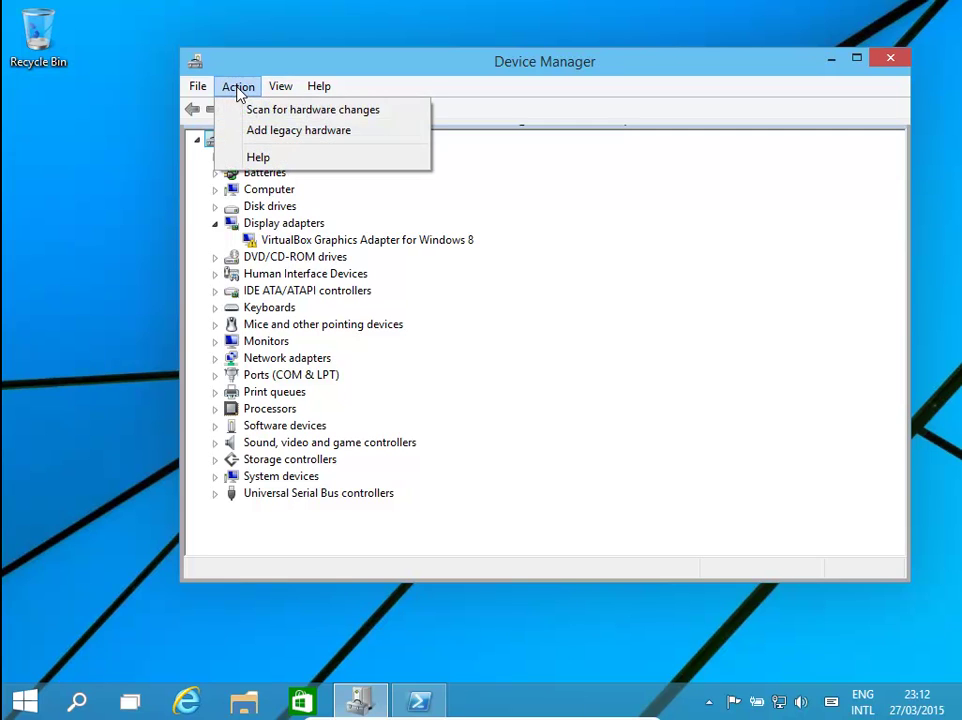
{"action": "left_click", "coordinate": [300, 132]}
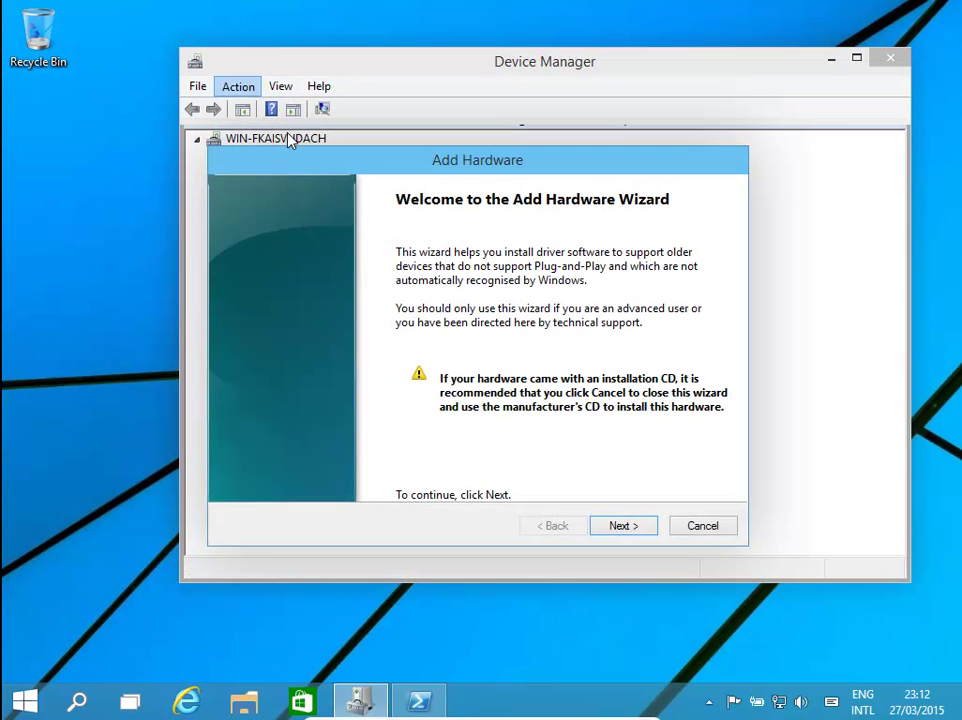
{"action": "left_click", "coordinate": [624, 526]}
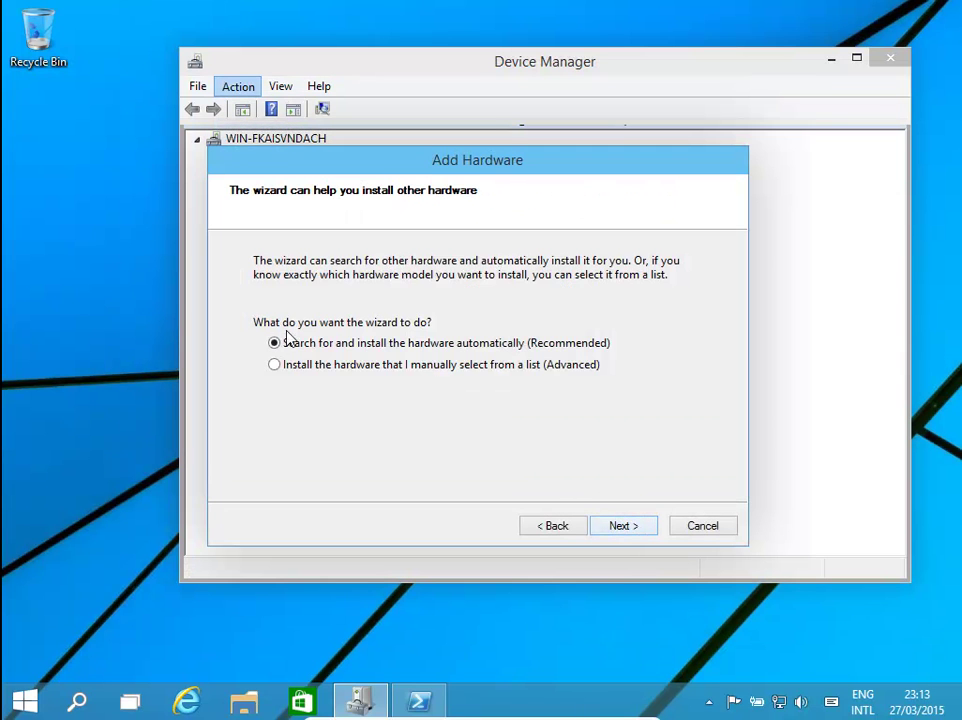
{"action": "left_click", "coordinate": [300, 364]}
{"action": "left_click", "coordinate": [642, 528]}
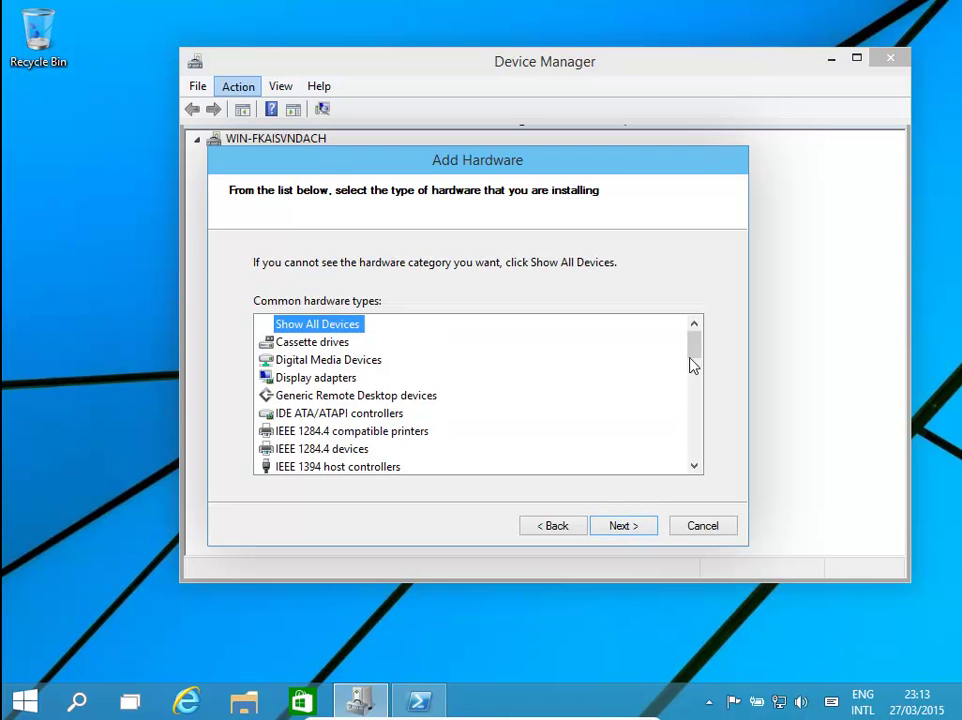
- Choose Printers as the hardware type and use the existing LPT1 printer port
{"action": "left_click_drag", "start_coordinate": [697, 353], "coordinate": [663, 427]}
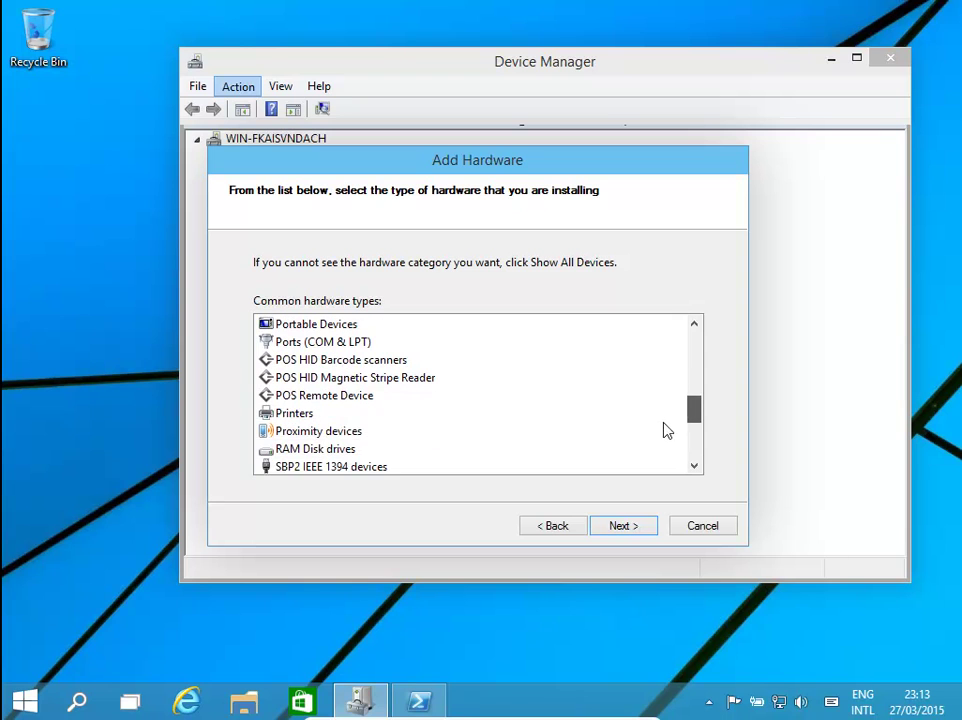
{"action": "left_click", "coordinate": [310, 415]}
{"action": "left_click", "coordinate": [625, 530]}
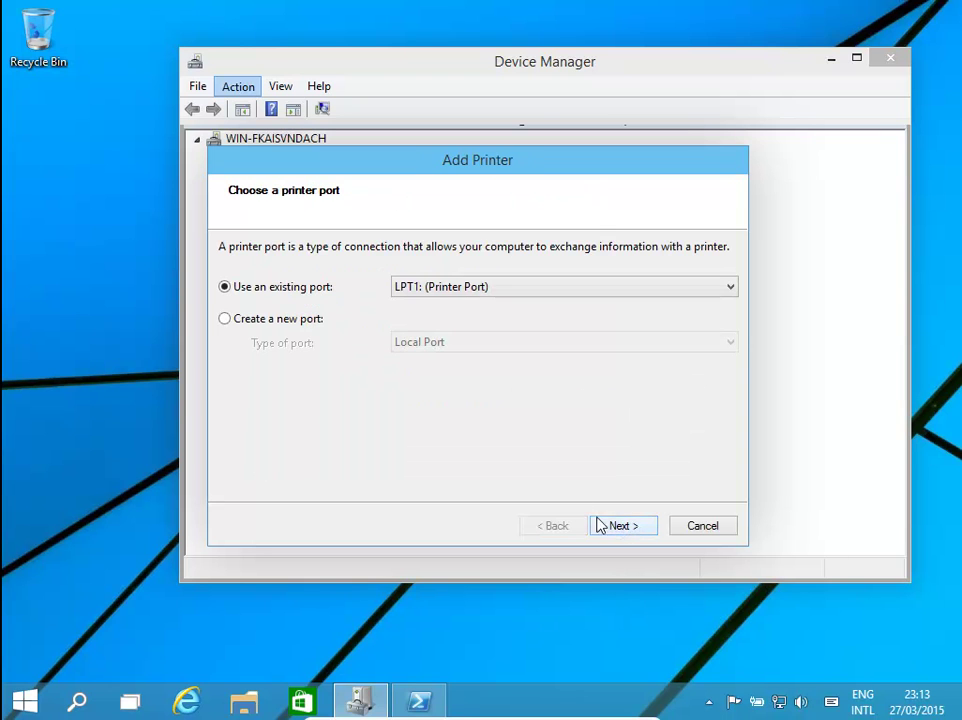
{"action": "left_click", "coordinate": [625, 526]}
- Load the printer driver from disk using E_WF1I2E.INF in C:\PrinterDriver\WINX64
{"action": "left_click", "coordinate": [681, 462]}
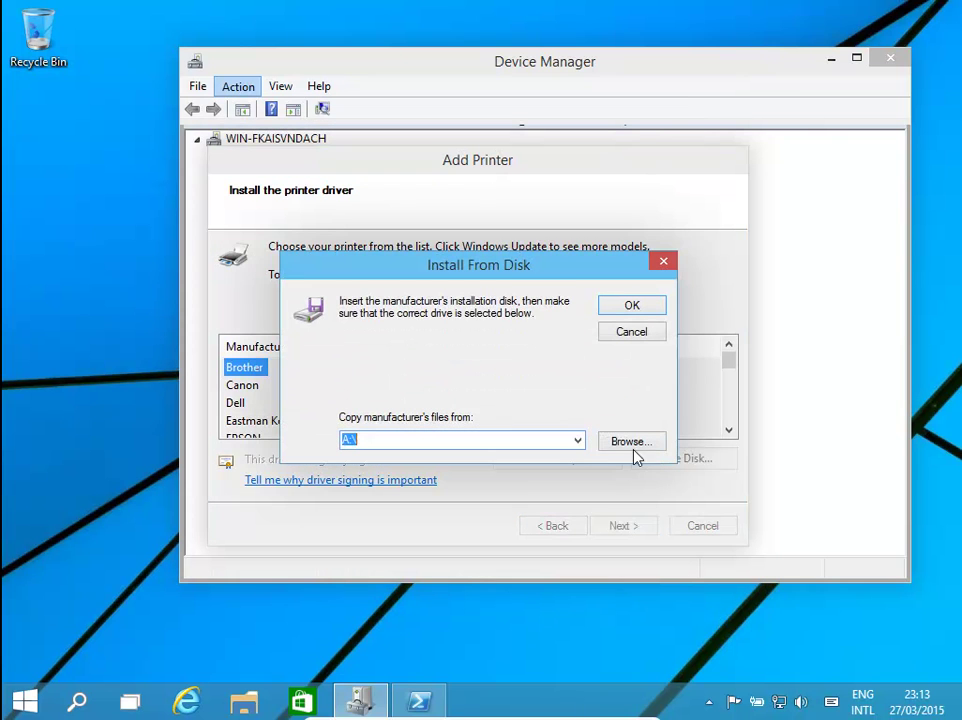
{"action": "left_click", "coordinate": [626, 443]}
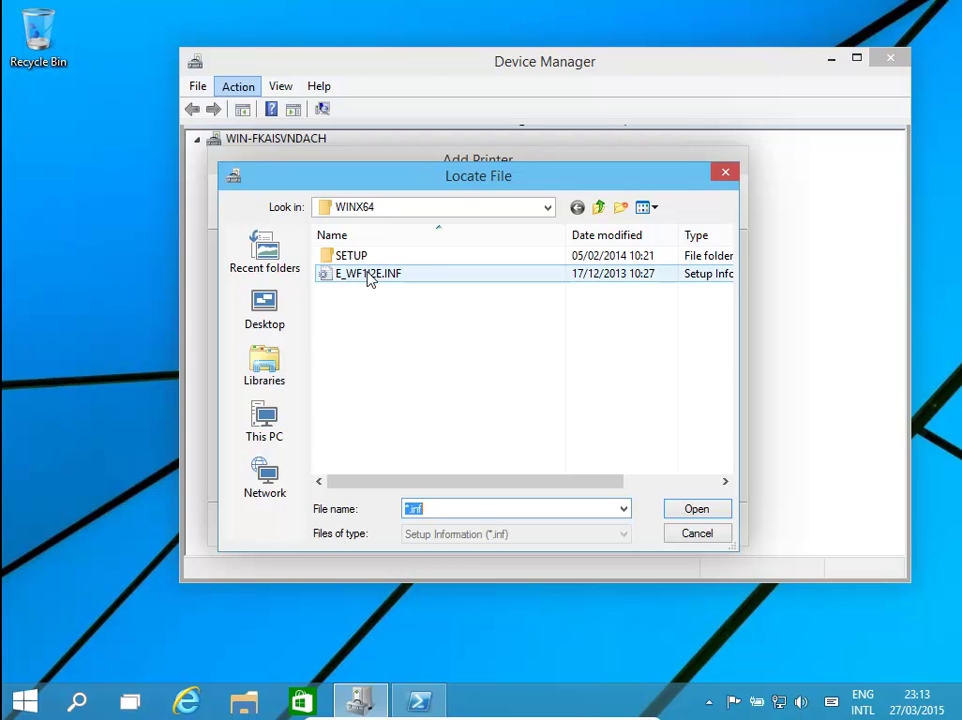
{"action": "left_click", "coordinate": [600, 211]}
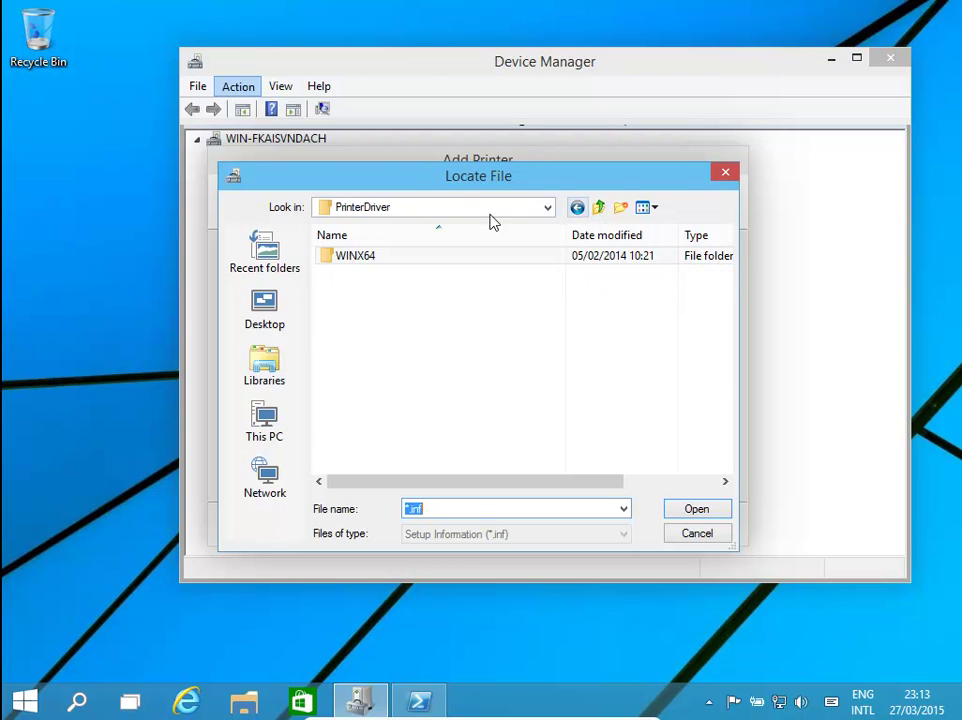
{"action": "left_click", "coordinate": [600, 211]}
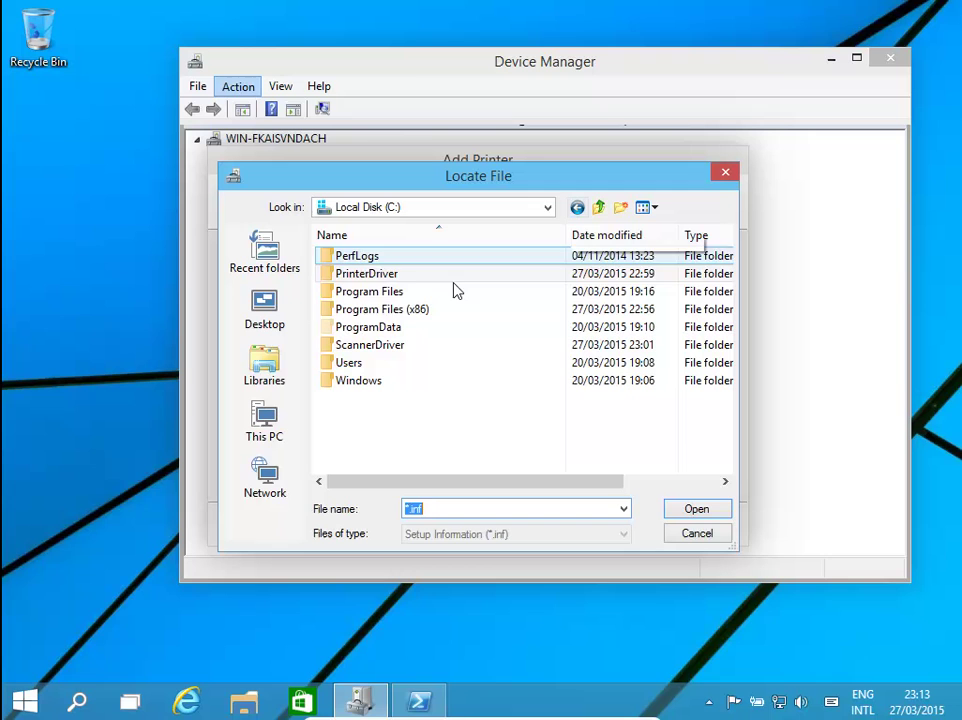
{"action": "left_click", "coordinate": [368, 279]}
{"action": "double_click", "coordinate": [327, 275]}
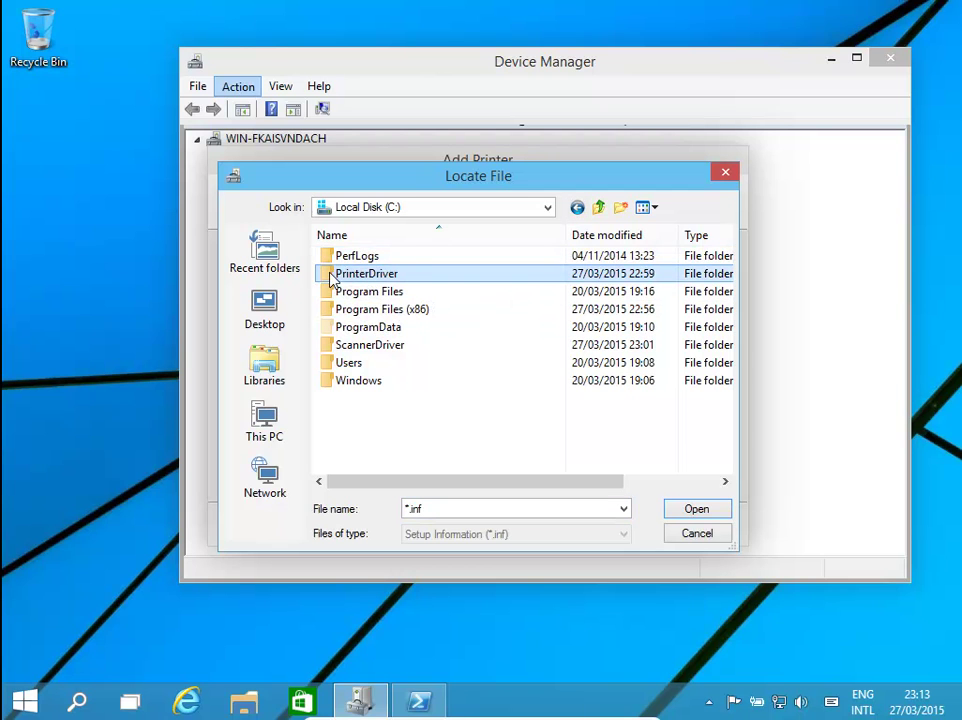
{"action": "double_click", "coordinate": [326, 256]}
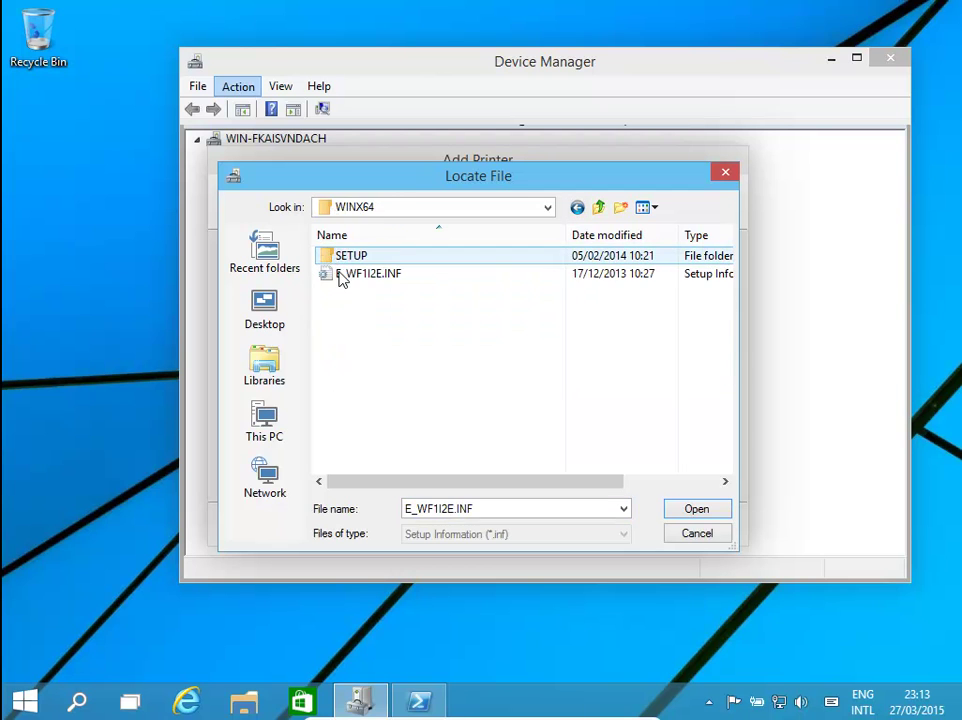
{"action": "double_click", "coordinate": [366, 275]}
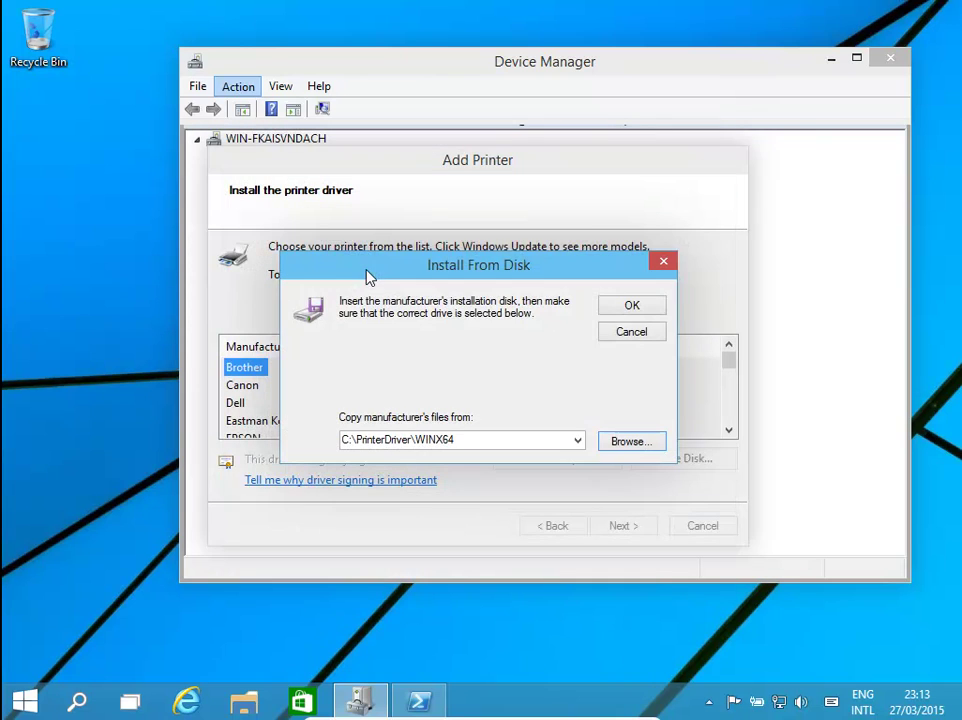
{"action": "left_click", "coordinate": [632, 306]}
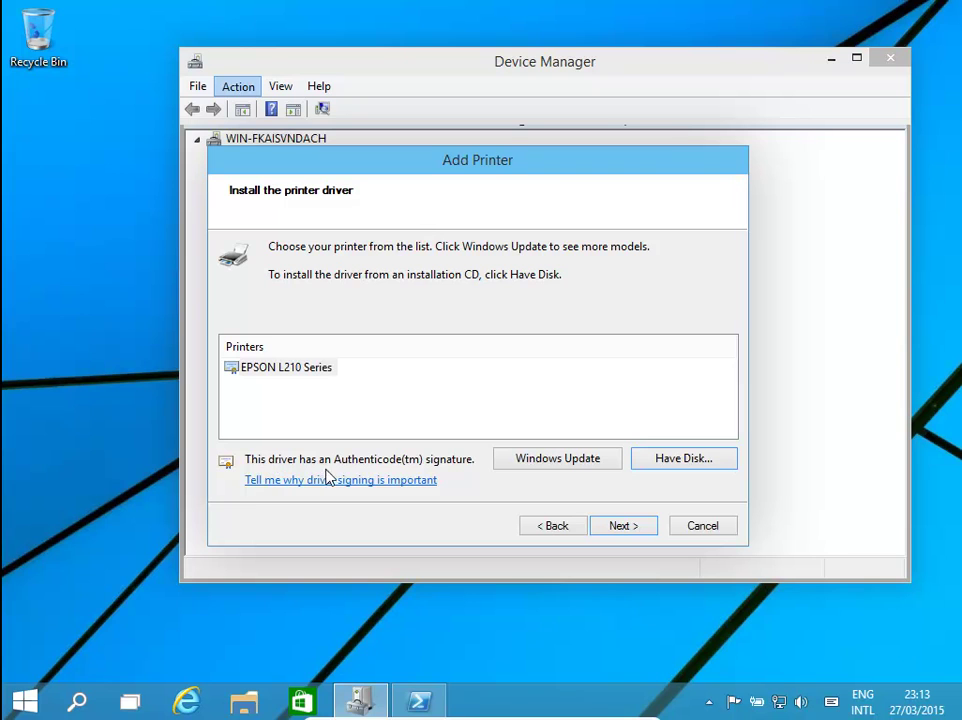
- Install the EPSON L210 Series driver with the suggested printer name and approve installing the SEIKO EPSON CORPORATION device software
{"action": "left_click", "coordinate": [630, 533]}
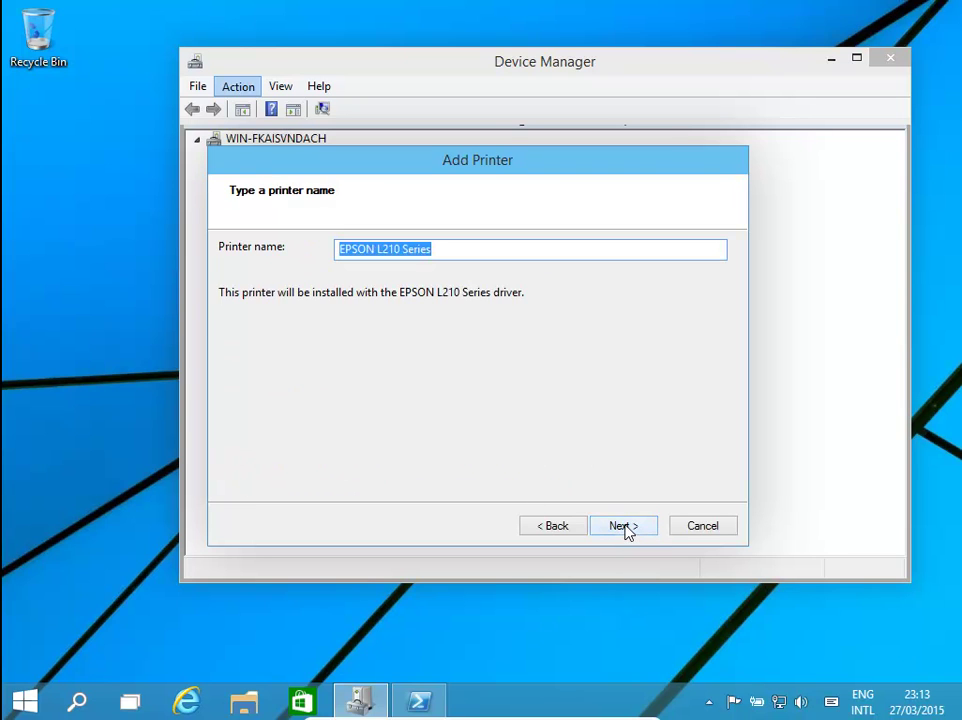
{"action": "left_click", "coordinate": [624, 528]}
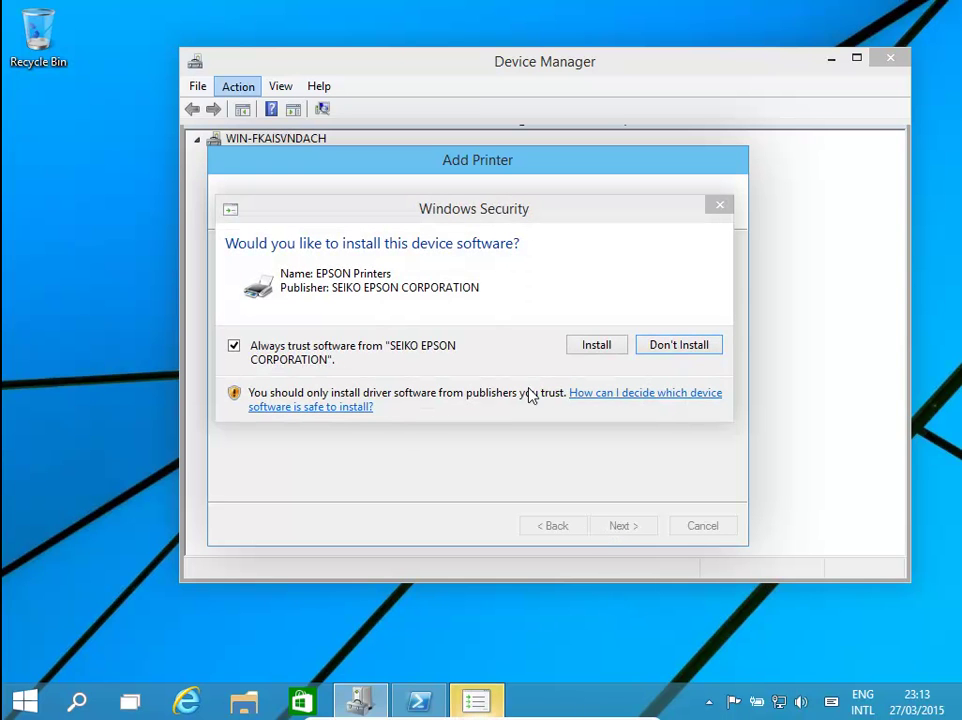
{"action": "left_click", "coordinate": [595, 347]}
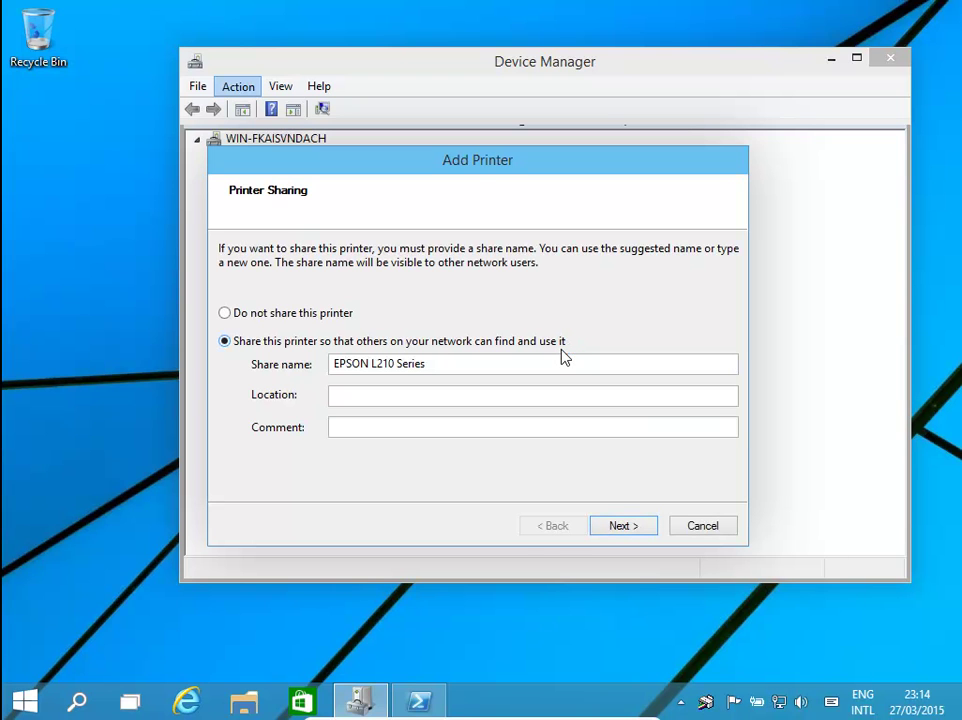
- Choose not to share the printer and finish adding it without printing a test page
{"action": "left_click", "coordinate": [224, 313]}
{"action": "left_click", "coordinate": [631, 527]}
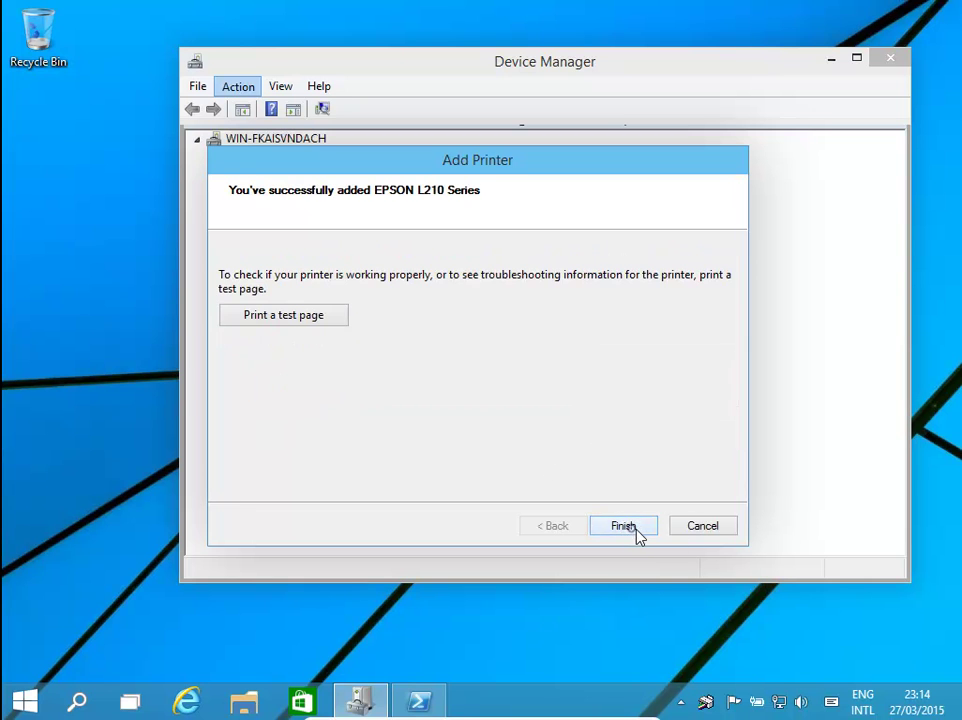
{"action": "left_click", "coordinate": [633, 532]}
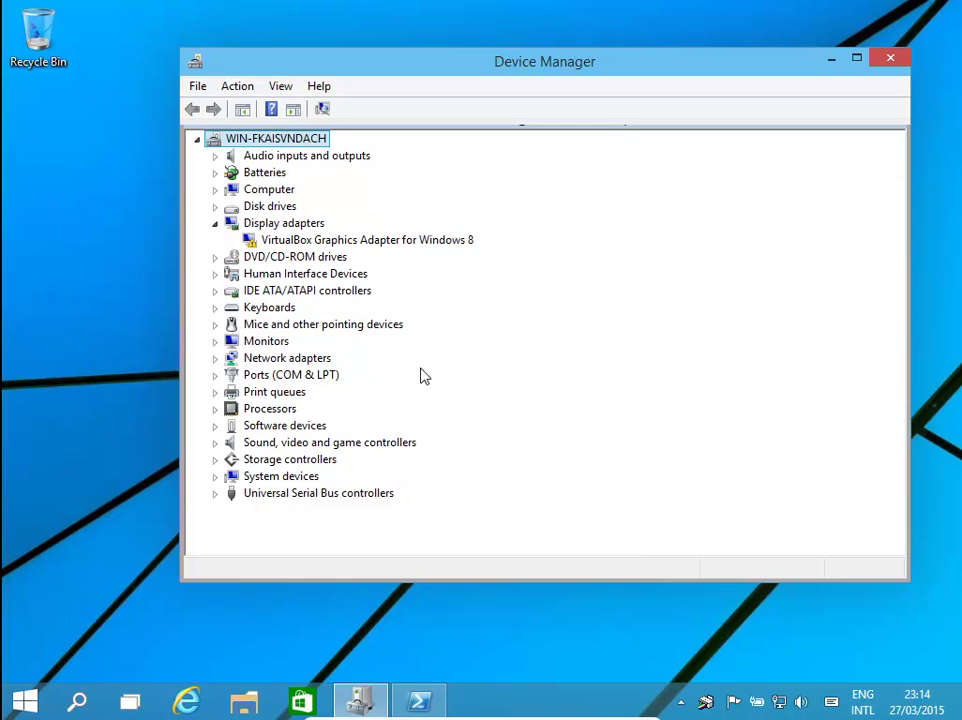
- Scan for hardware changes and expand the Print queues category in the device tree
{"action": "left_click", "coordinate": [240, 88]}
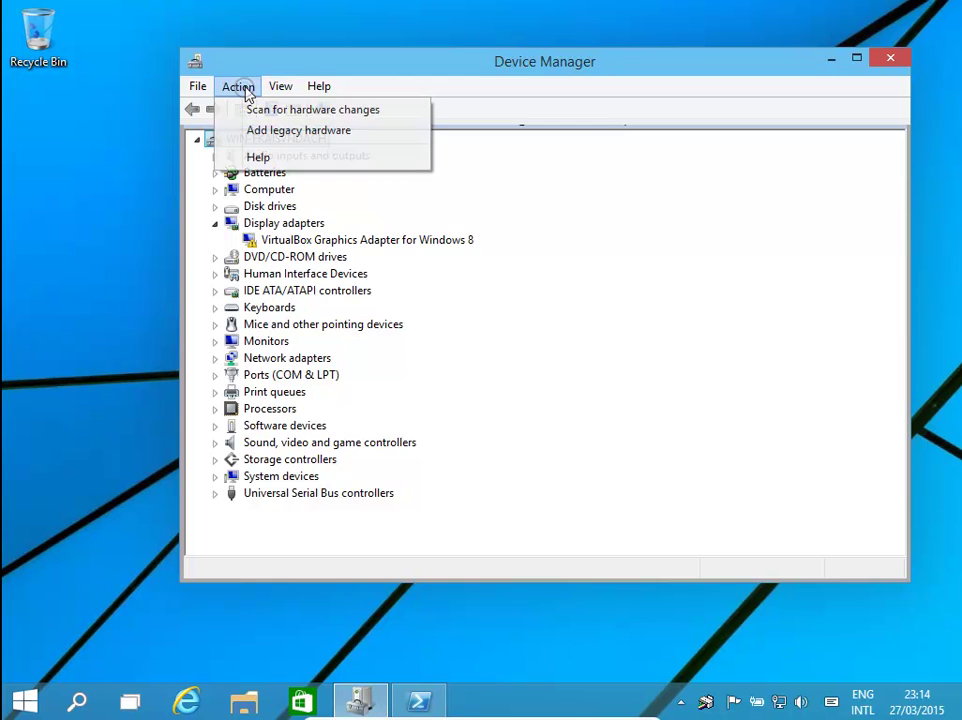
{"action": "left_click", "coordinate": [265, 111]}
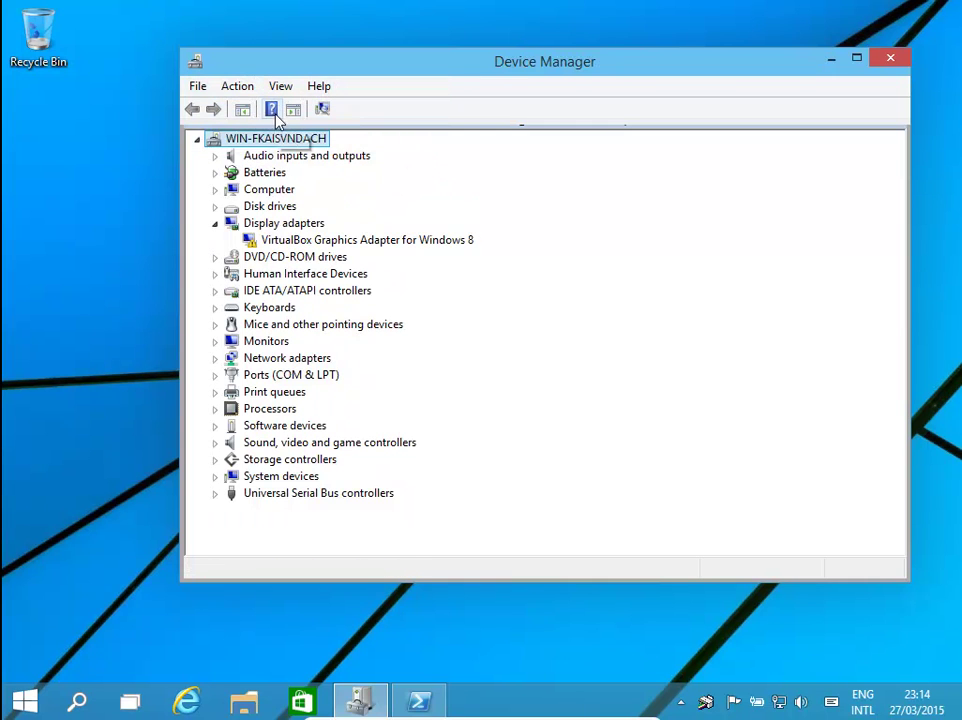
{"action": "left_click", "coordinate": [216, 392]}
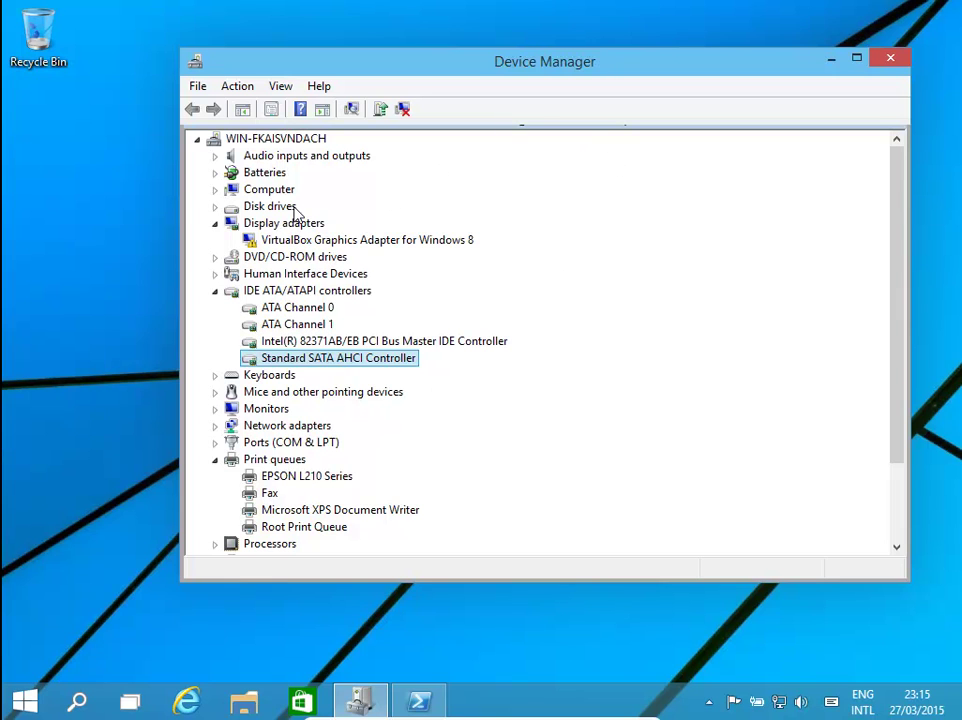
- Open the properties of the VirtualBox Graphics Adapter for Windows 8 and review its events and resources
{"action": "left_click", "coordinate": [252, 243]}
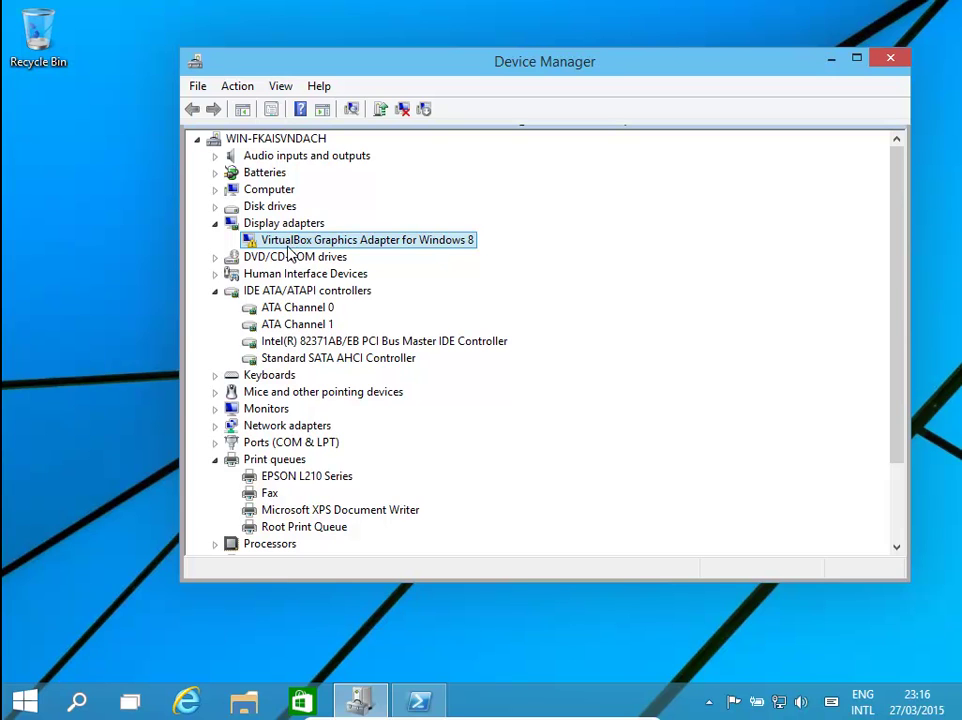
{"action": "left_click", "coordinate": [270, 87]}
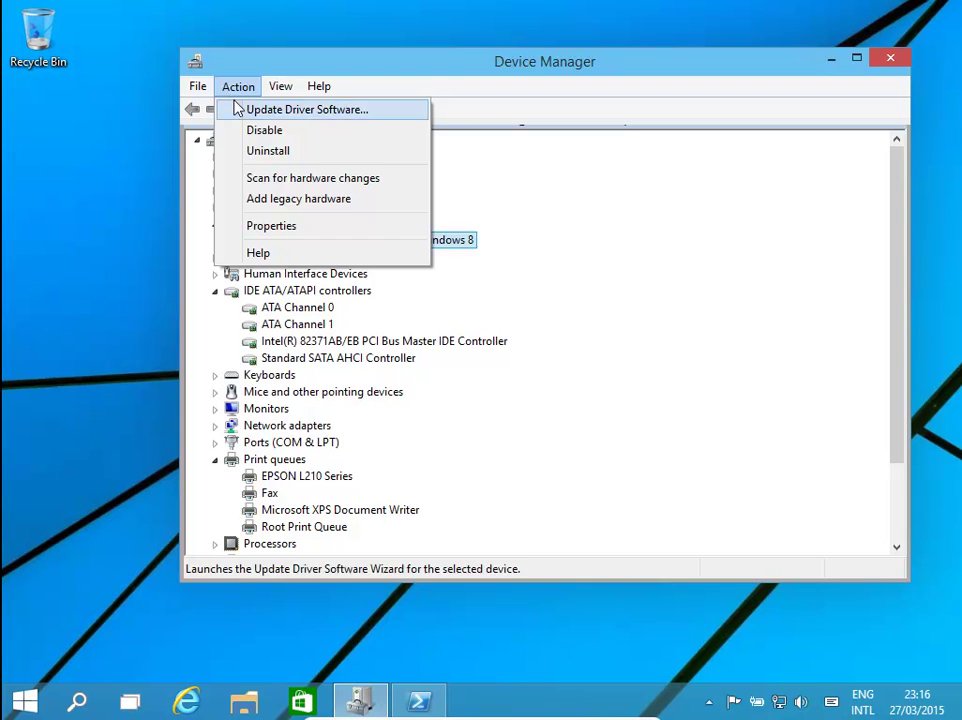
{"action": "left_click", "coordinate": [282, 238]}
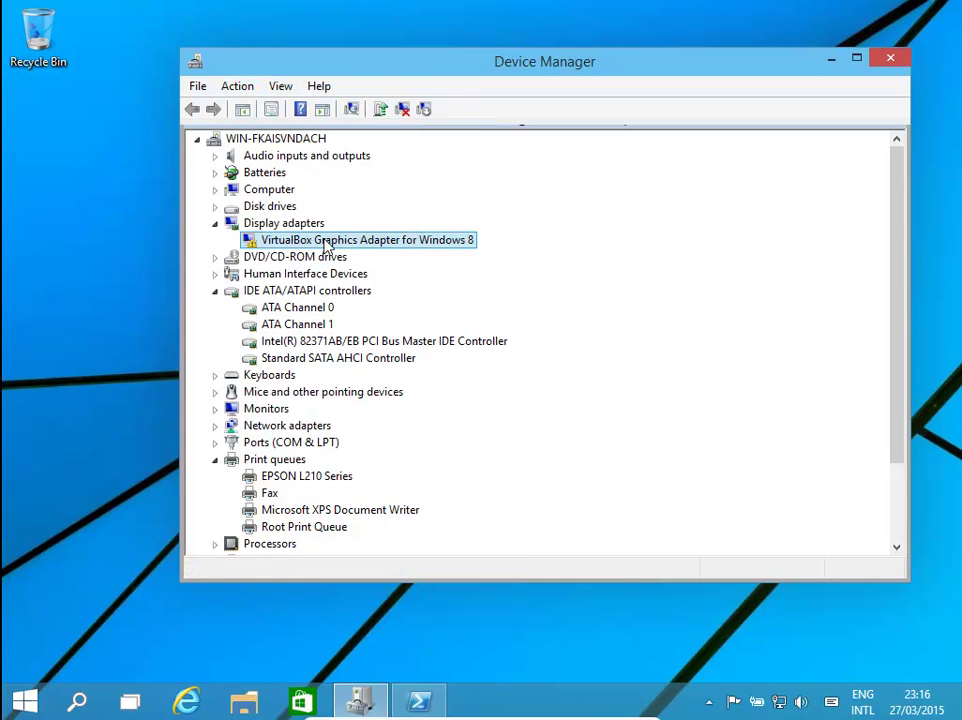
{"action": "right_click", "coordinate": [331, 244]}
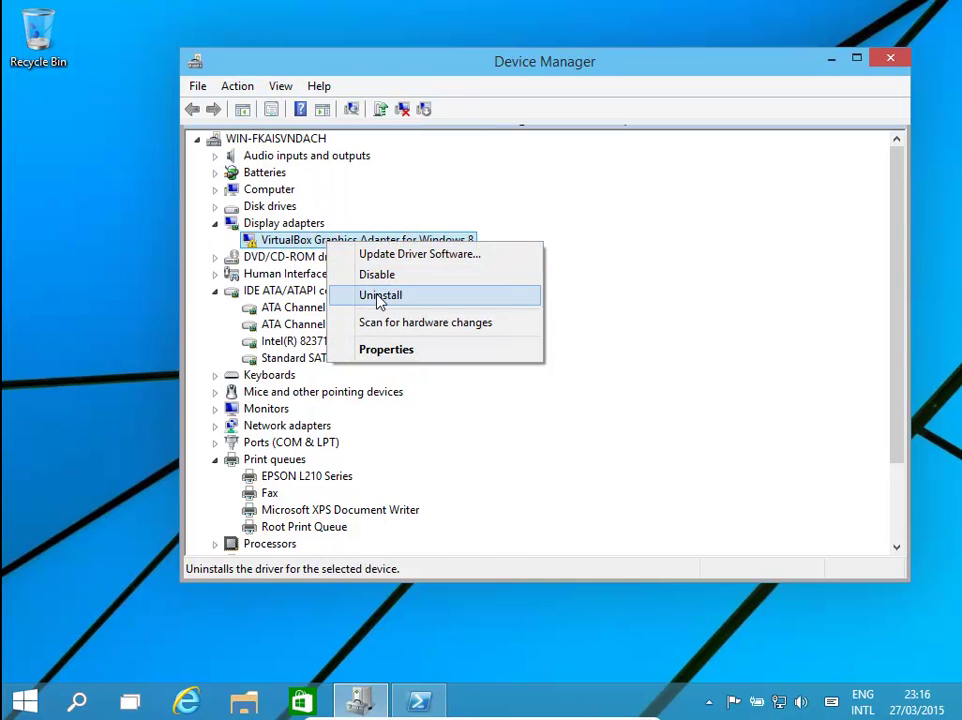
{"action": "left_click", "coordinate": [391, 350]}
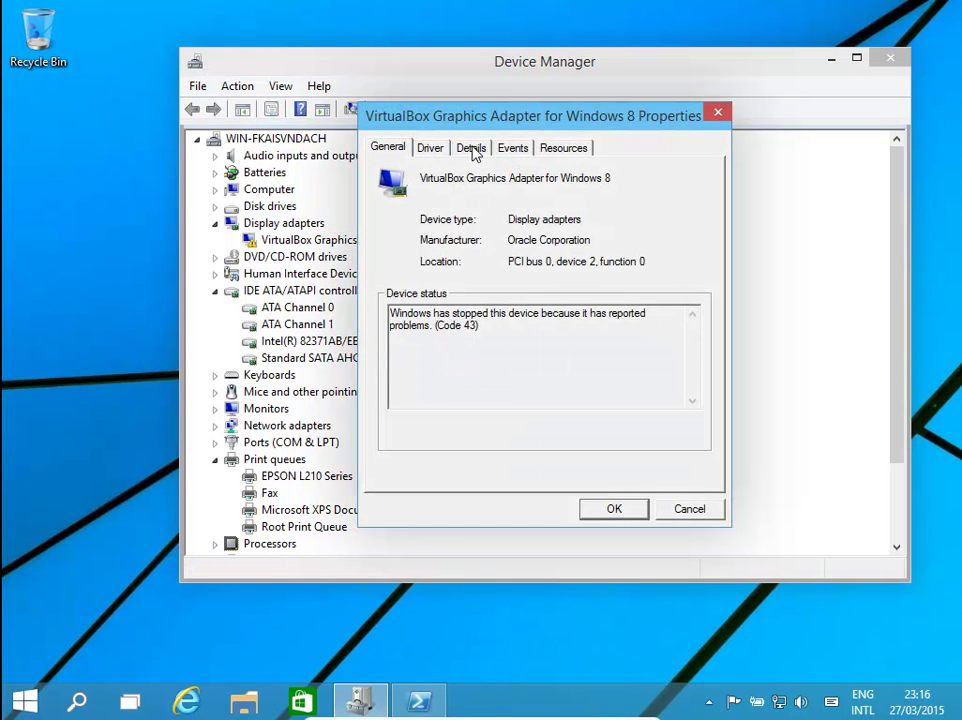
{"action": "left_click", "coordinate": [510, 150]}
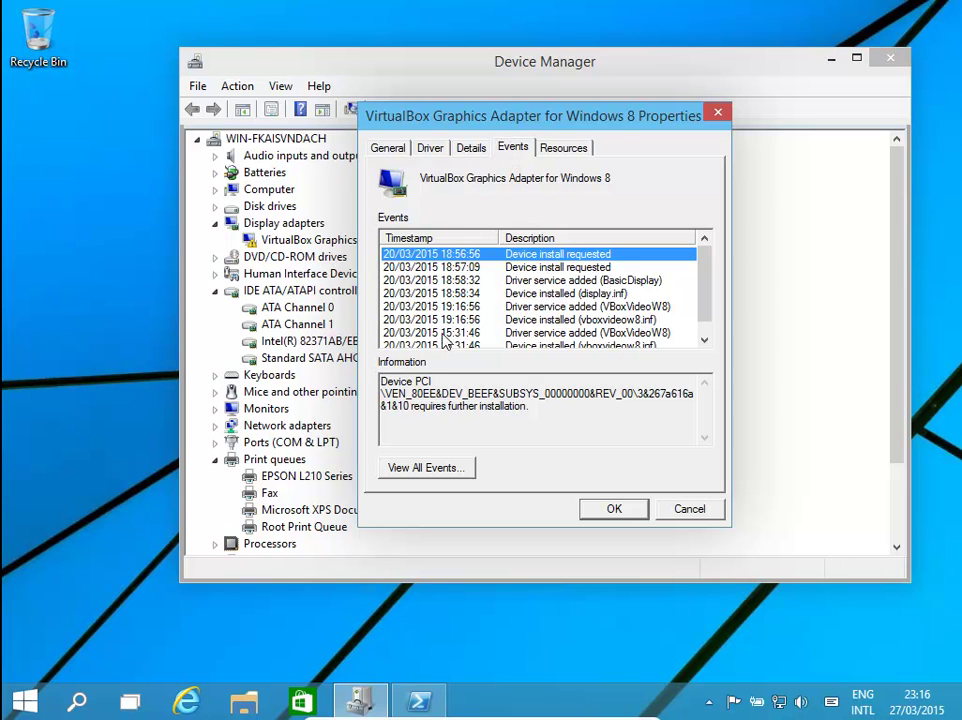
{"action": "left_click", "coordinate": [572, 150]}
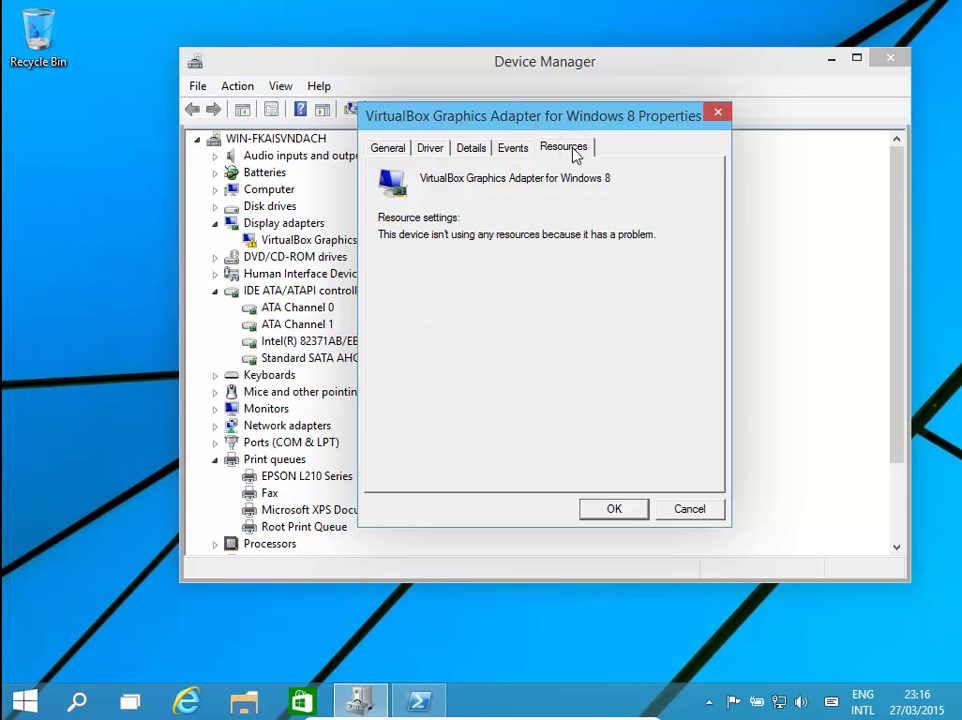
- Display the graphics adapter's Hardware IDs property and view its driver information
{"action": "left_click", "coordinate": [471, 150]}
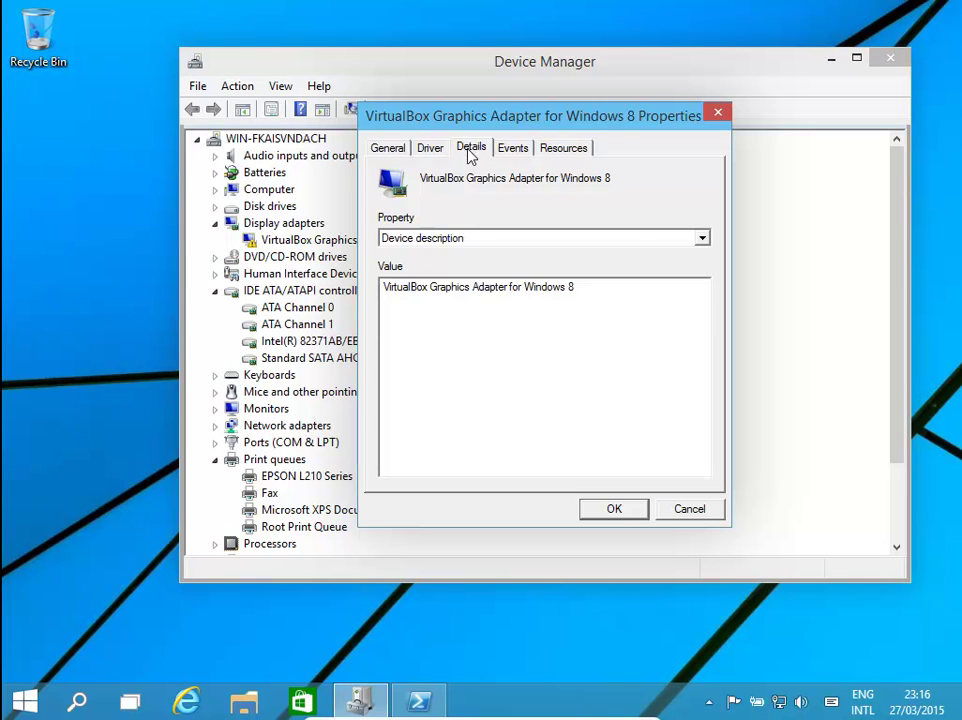
{"action": "left_click", "coordinate": [702, 239]}
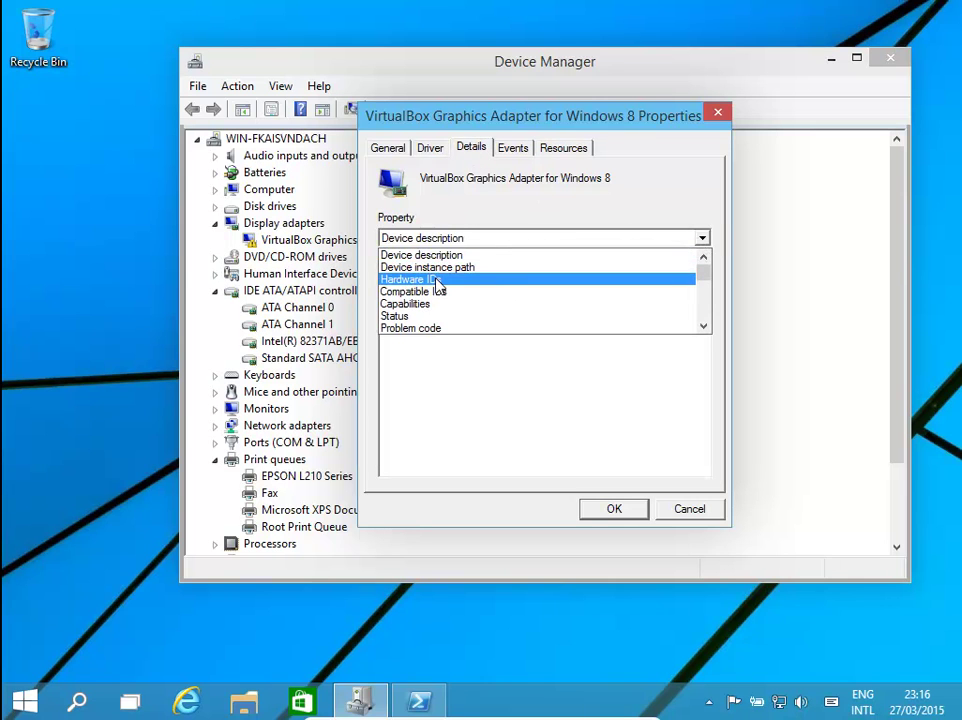
{"action": "left_click", "coordinate": [437, 283]}
{"action": "left_click", "coordinate": [697, 244]}
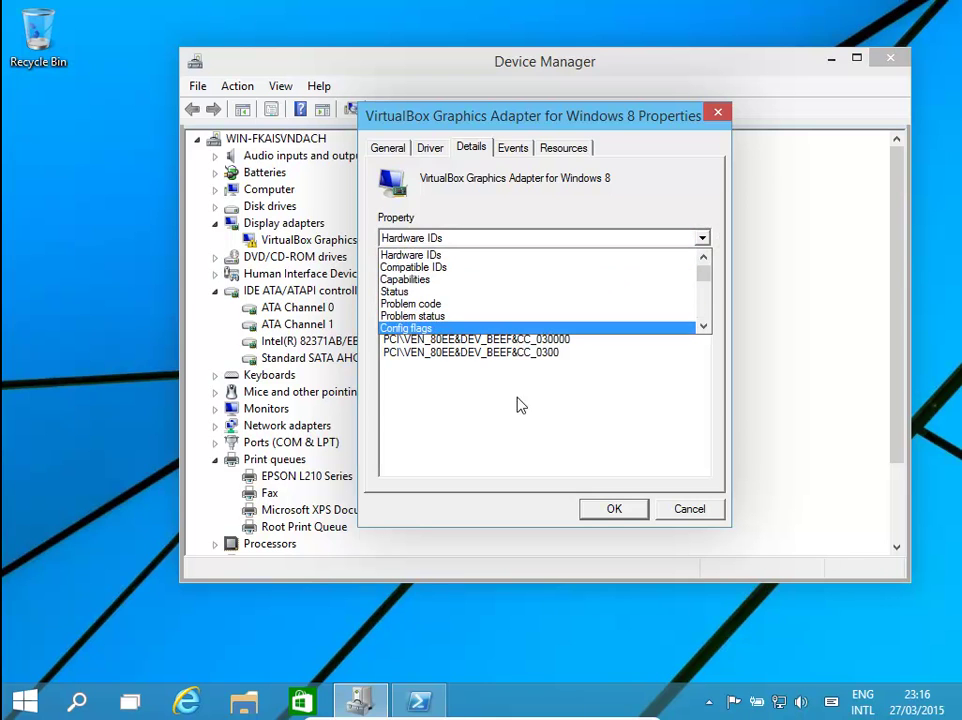
{"action": "left_click", "coordinate": [428, 150]}
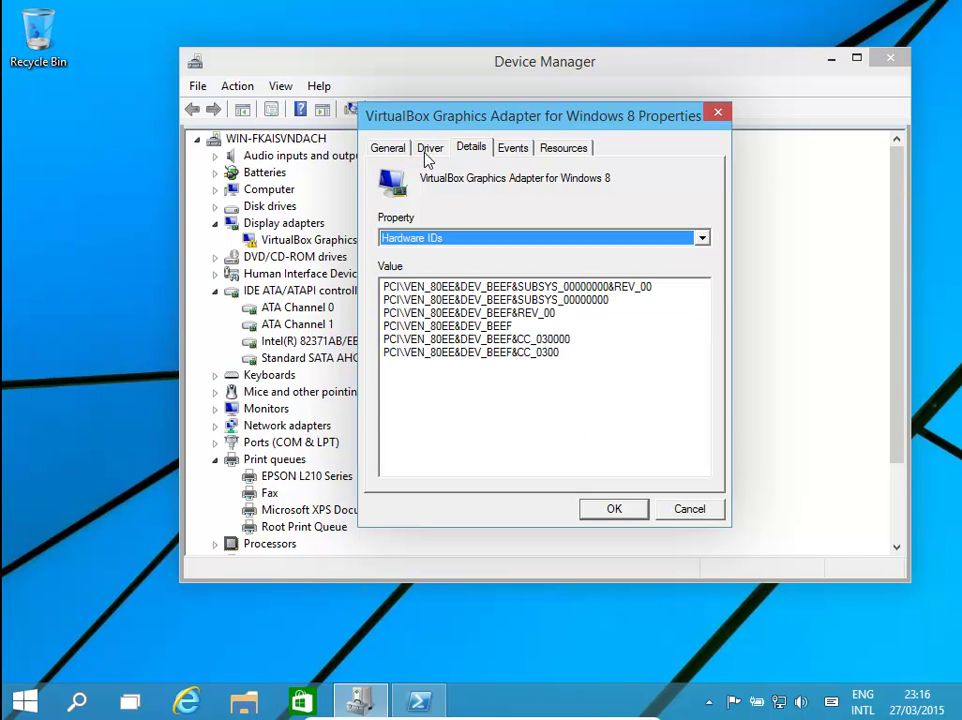
{"action": "left_click", "coordinate": [428, 154]}
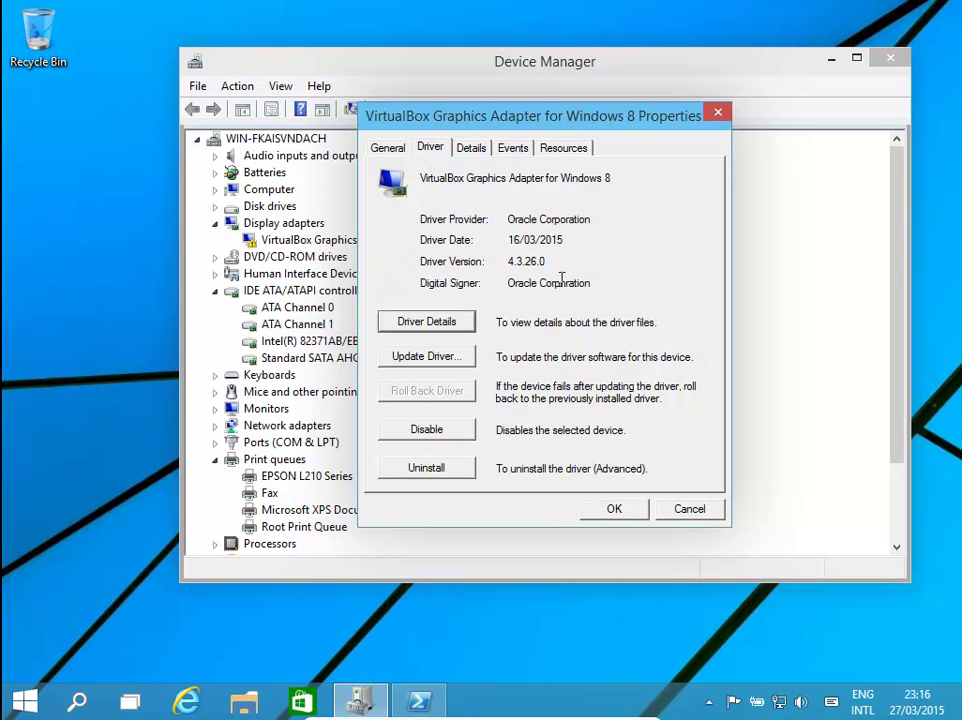